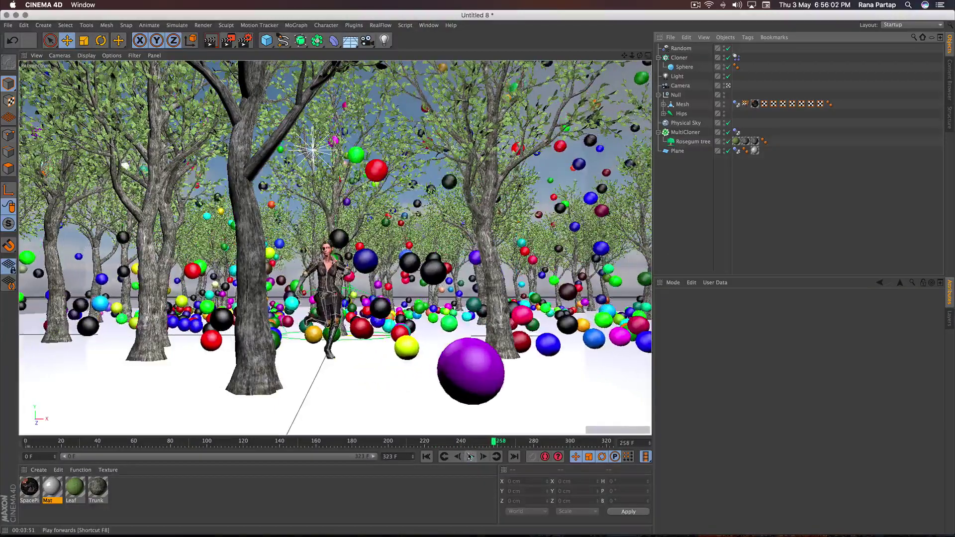
Play back the finished forest simulation with trees, falling spheres and character to frame 273
click(470, 457)
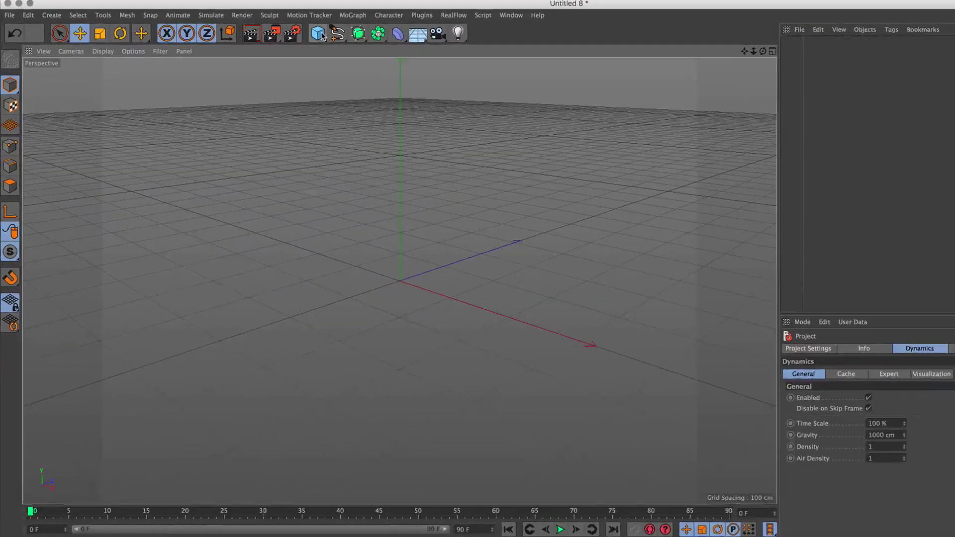
Add a Plane primitive and stretch it to about 925 by 1536 cm
click(270, 41)
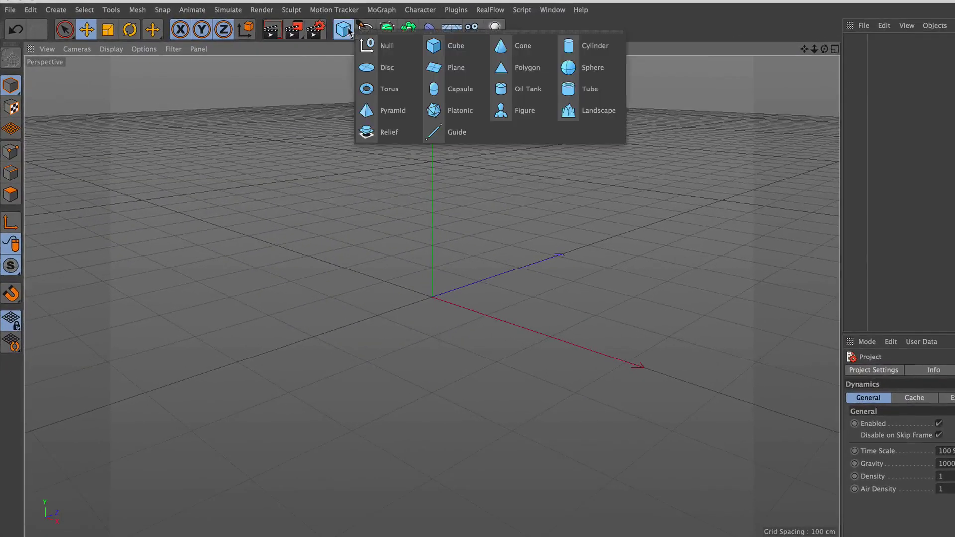
click(466, 77)
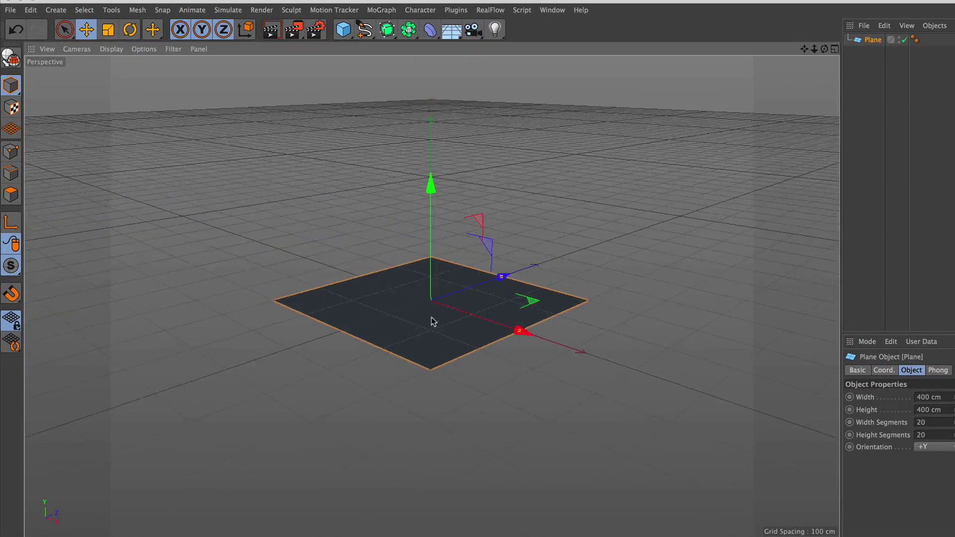
drag(507, 254, 640, 185)
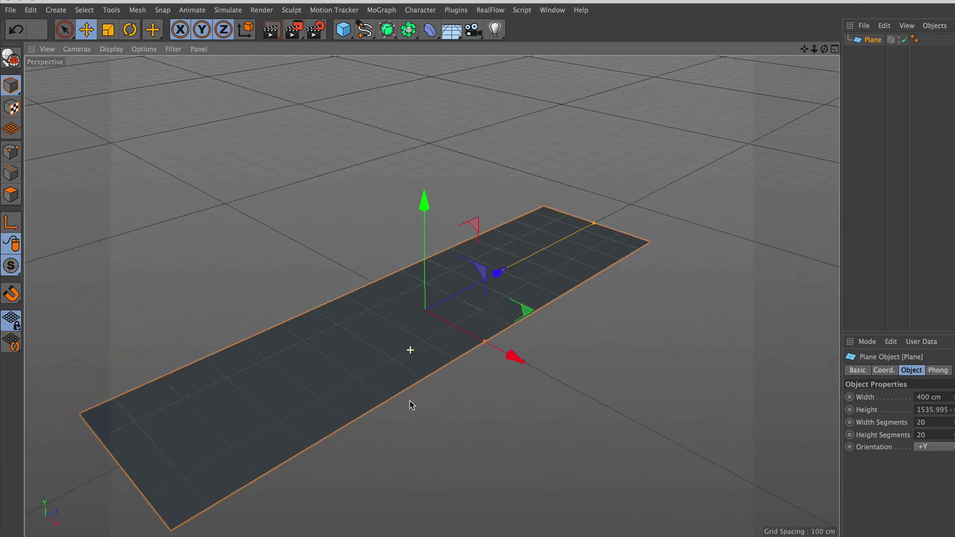
drag(517, 339, 573, 412)
scroll(412, 375, down, 2)
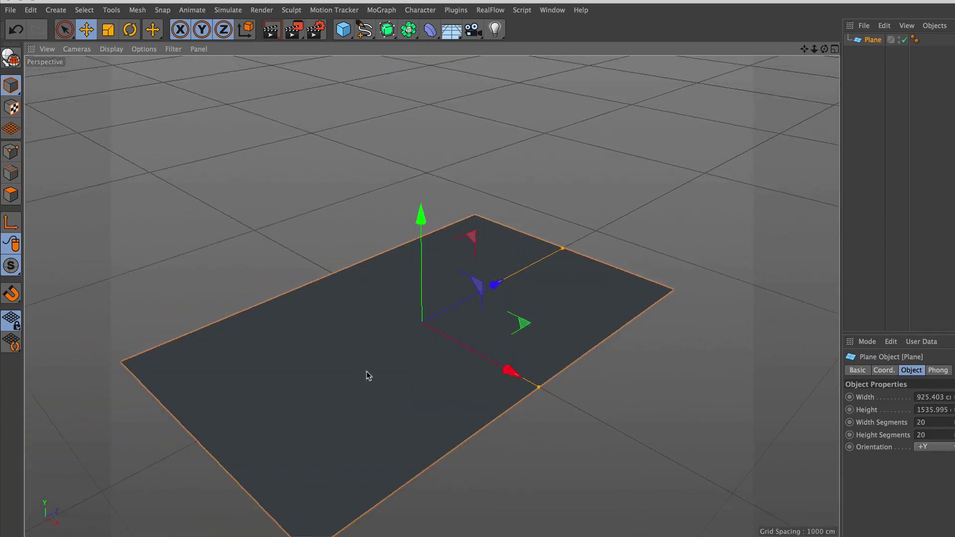
alt+drag(364, 375, 447, 337)
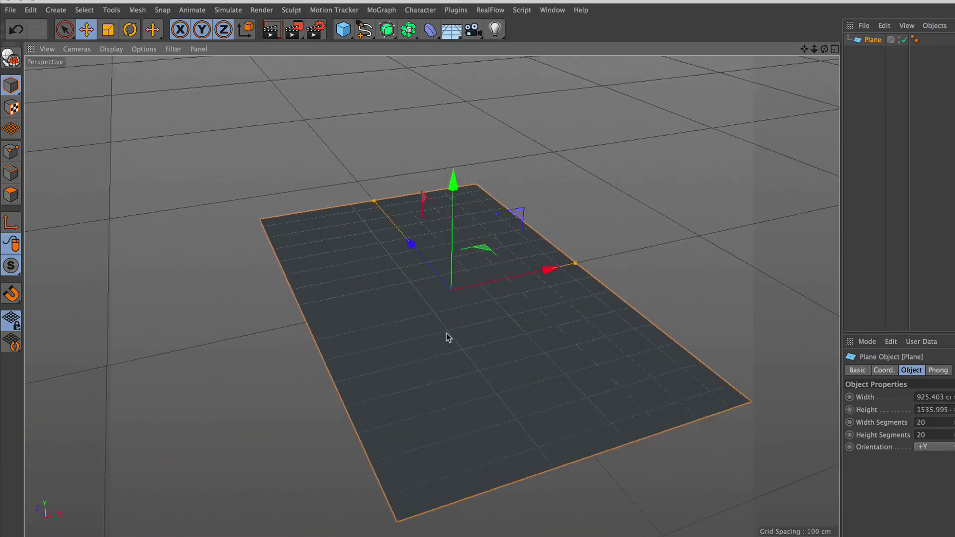
scroll(448, 337, up, 2)
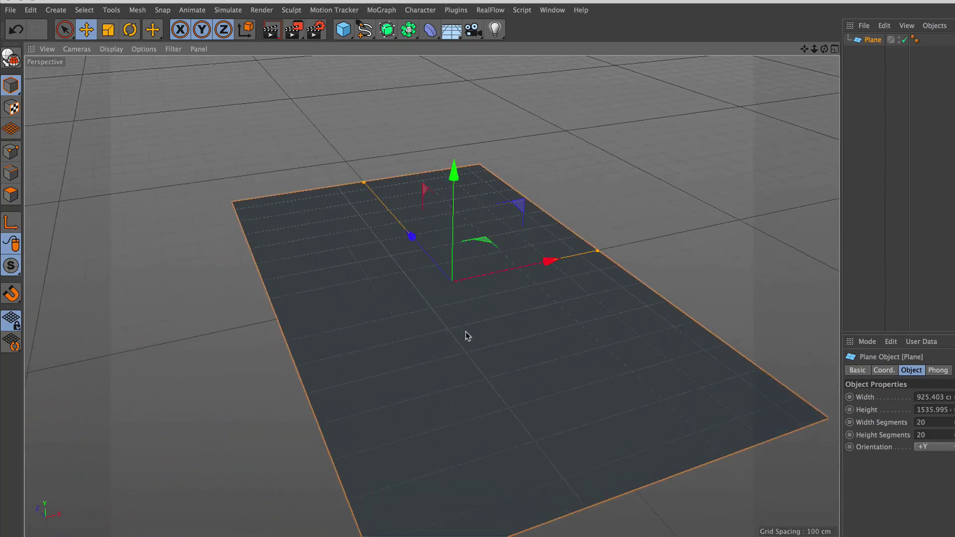
scroll(362, 257, up, 1)
Set the viewport display to Gouraud Shading (Lines)
click(110, 49)
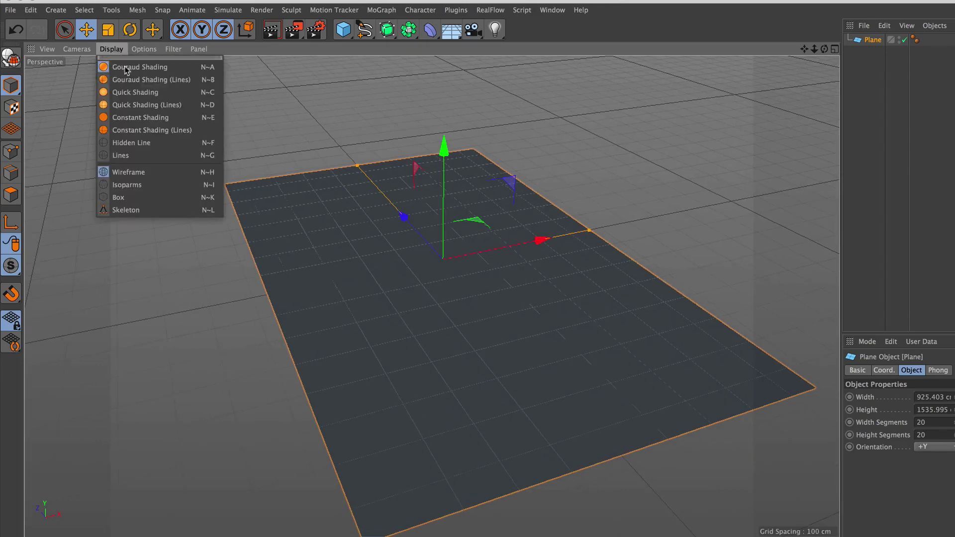
click(154, 84)
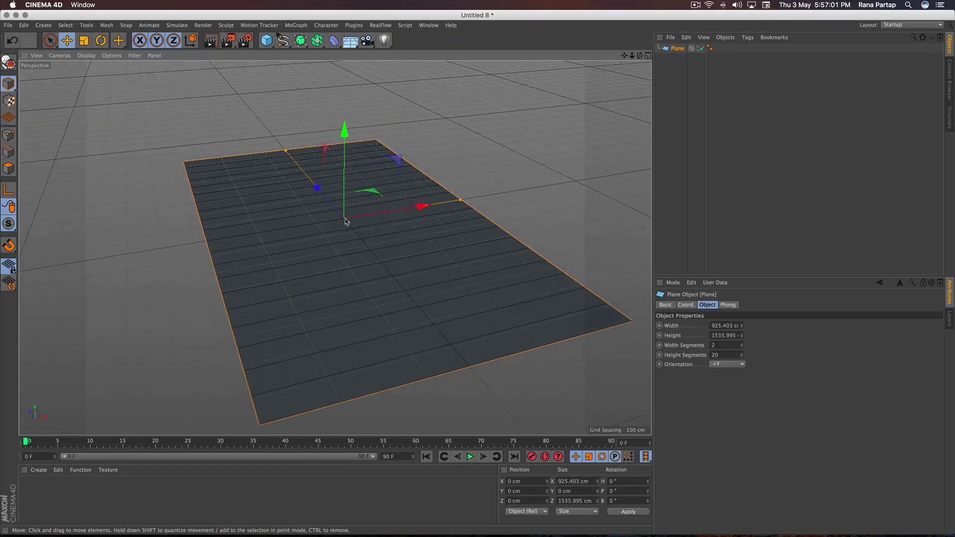
scroll(362, 258, down, 2)
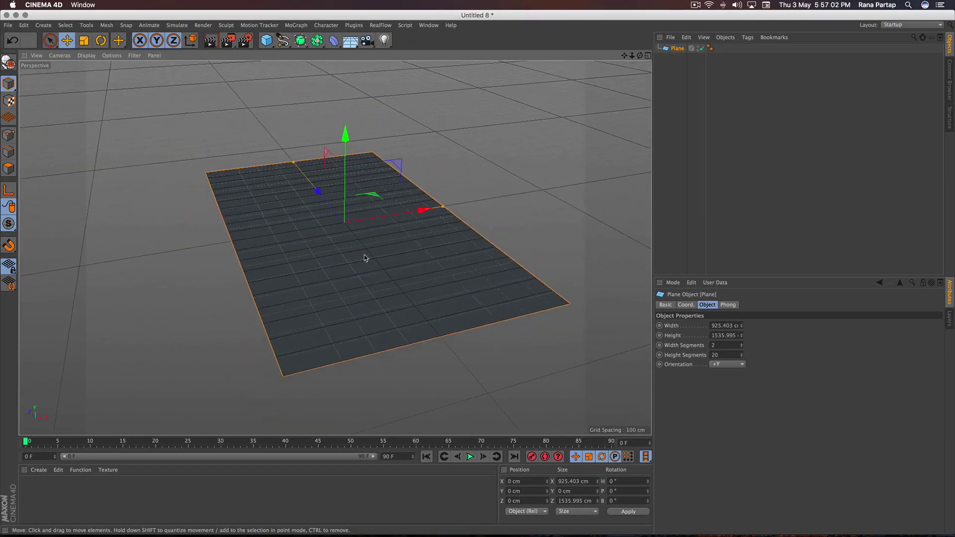
scroll(363, 258, down, 1)
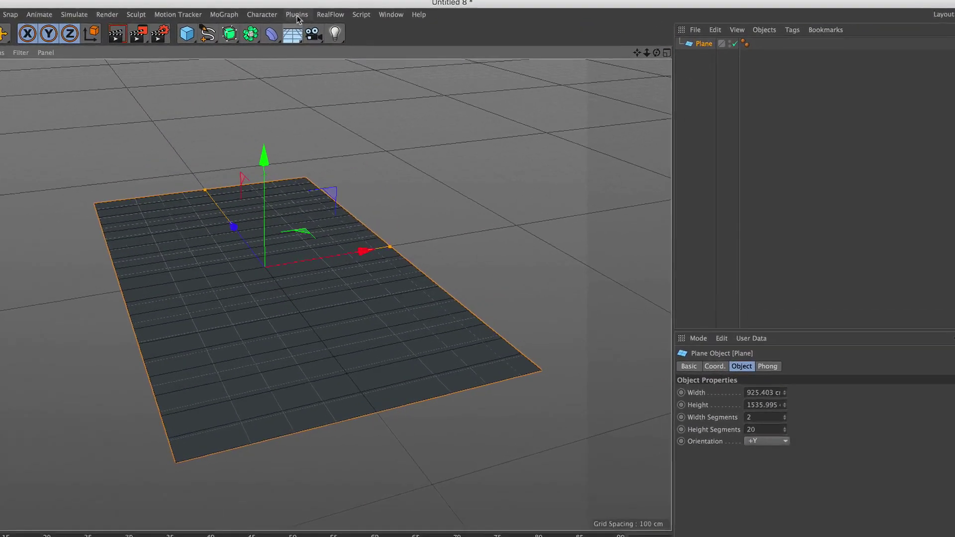
Add a Forester Tree to the scene from Plugins > Forester 1.1.0
click(354, 25)
mouse_move(293, 60)
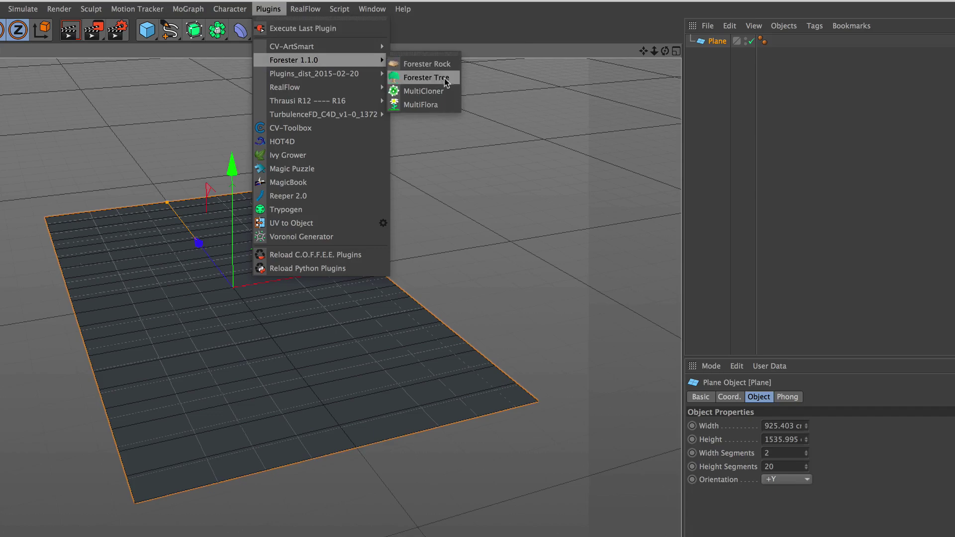
click(448, 79)
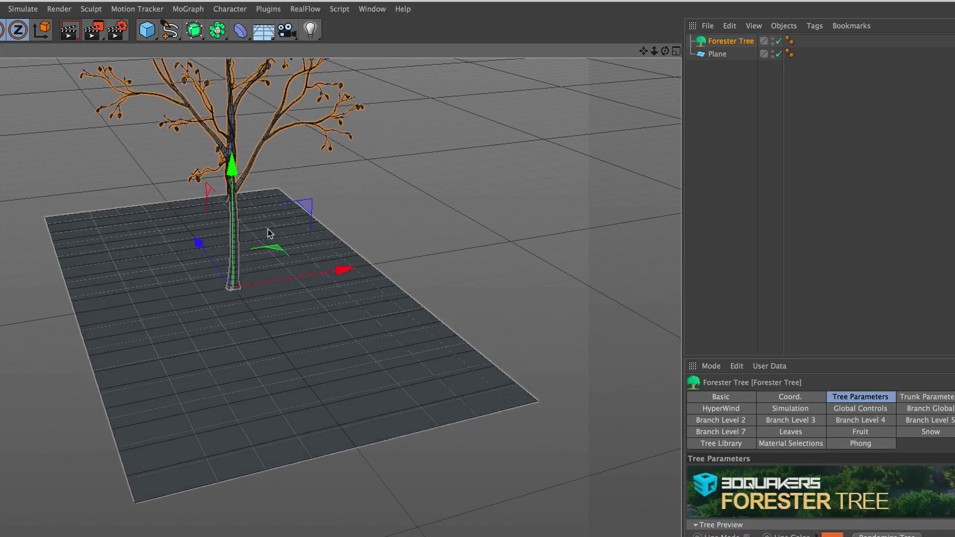
scroll(362, 134, up, 3)
scroll(366, 149, up, 2)
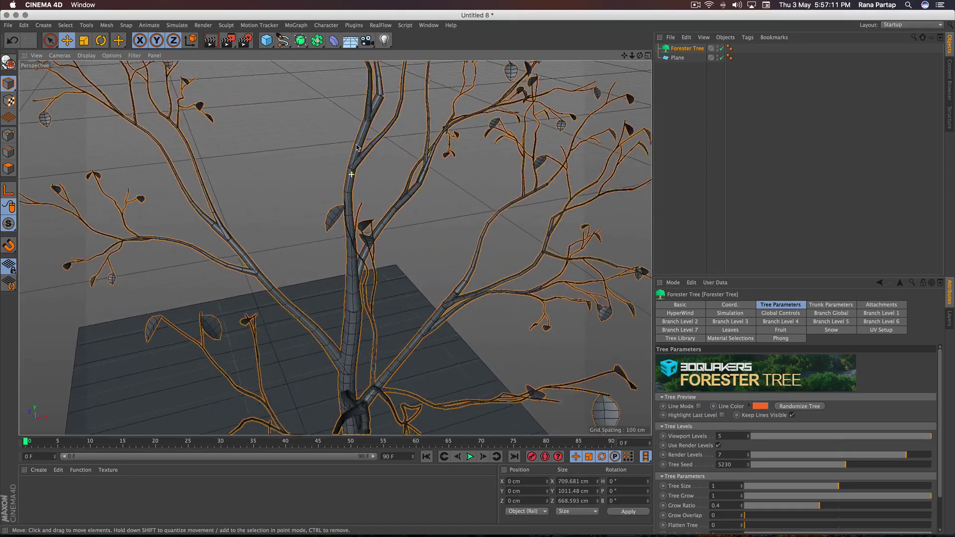
scroll(367, 164, up, 2)
scroll(370, 176, up, 2)
Orbit to a level front view of the tree and show its Tree Library presets
alt+drag(370, 177, 297, 203)
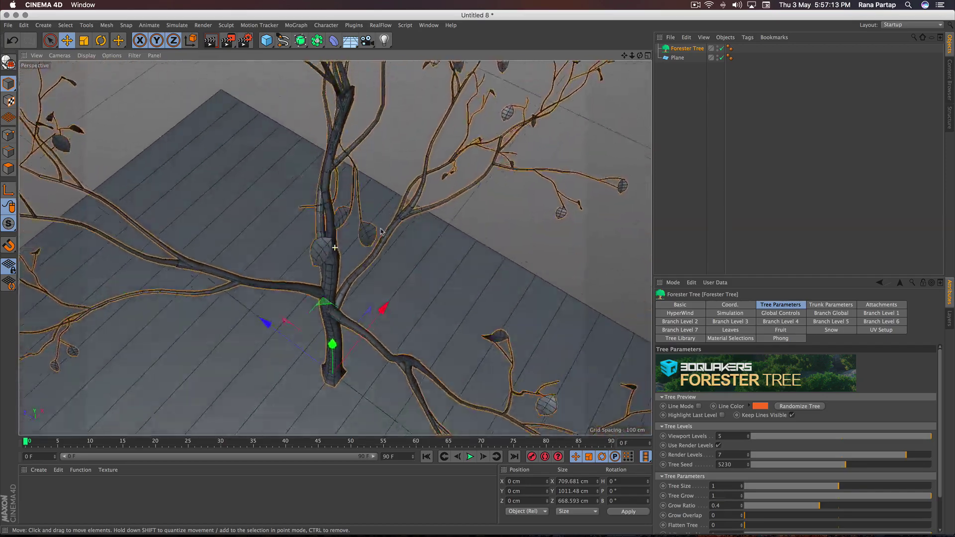
scroll(297, 203, down, 5)
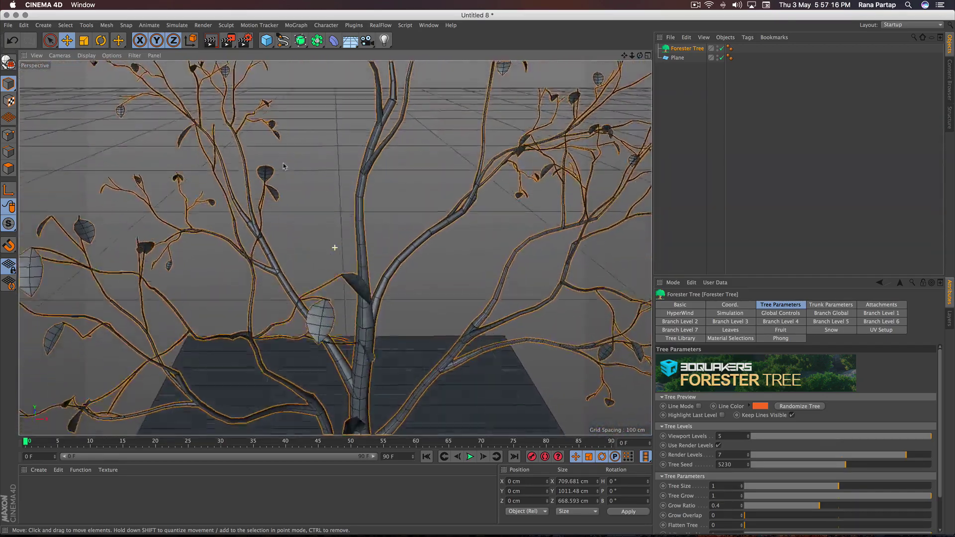
alt+drag(297, 203, 328, 262)
scroll(328, 262, down, 4)
scroll(328, 262, down, 2)
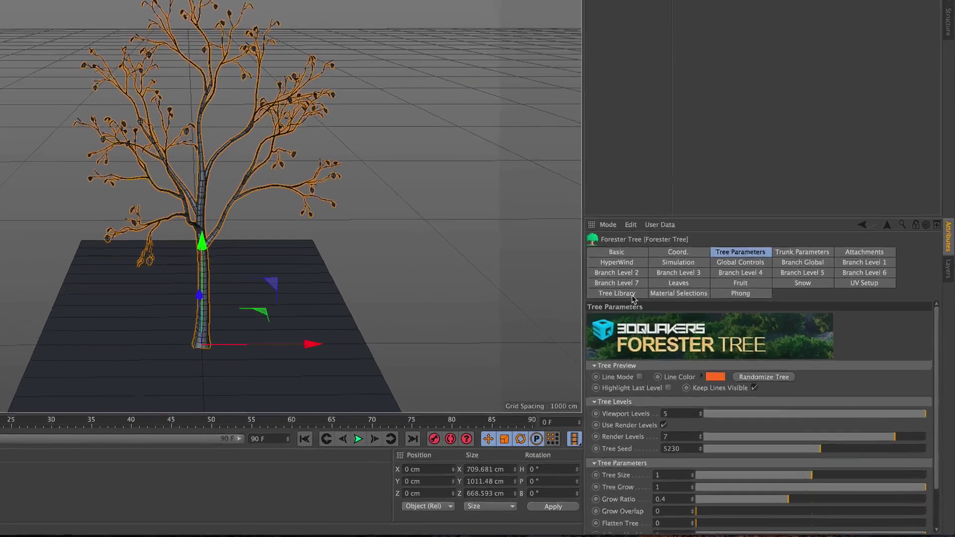
click(694, 340)
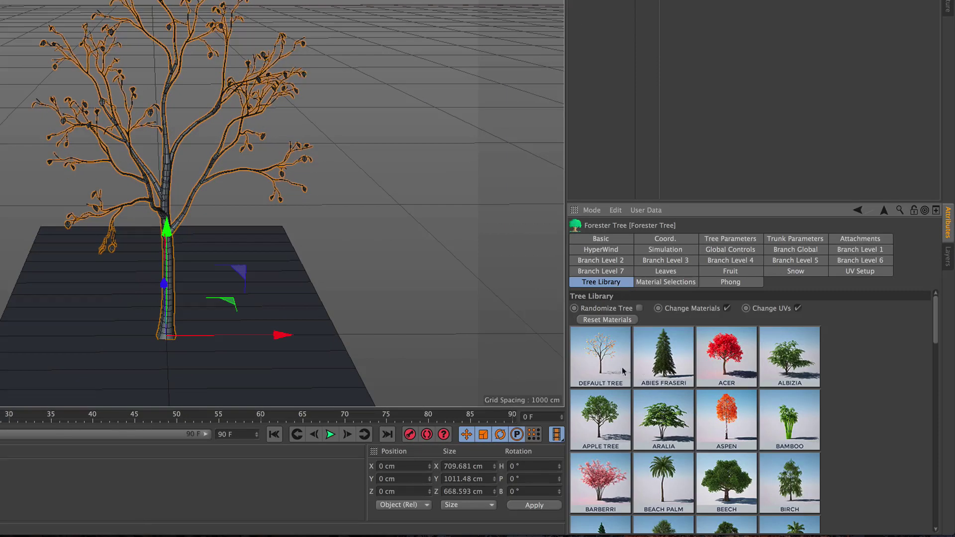
drag(933, 317, 933, 492)
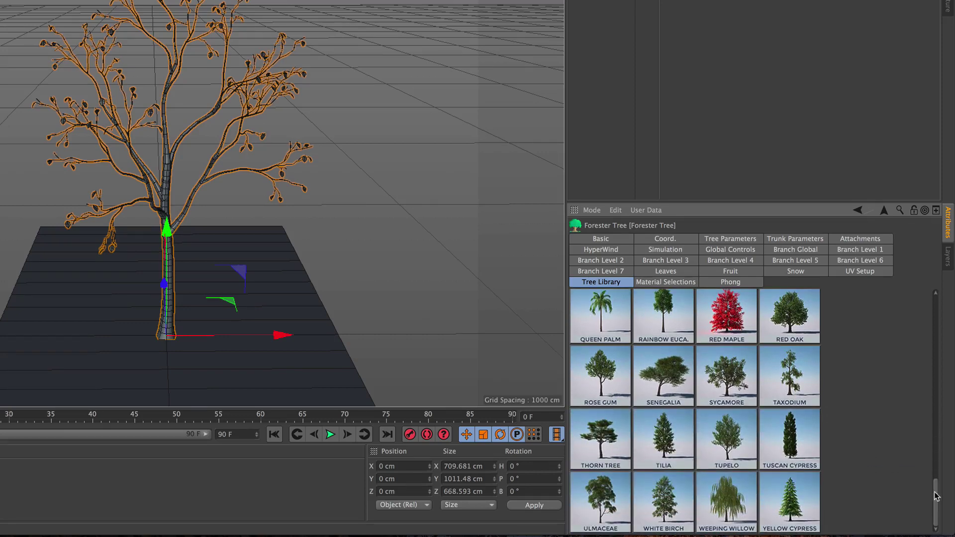
Swap the tree to the Rose Gum preset from the Tree Library
click(607, 377)
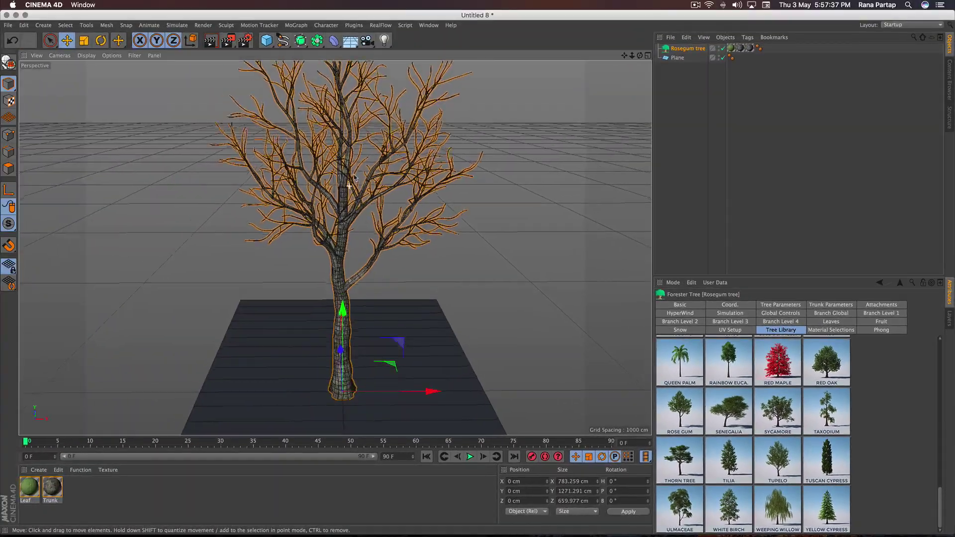
scroll(334, 187, up, 3)
scroll(334, 187, up, 2)
mouse_move(334, 188)
alt+mouse_down()
mouse_move(352, 211)
mouse_move(310, 172)
mouse_move(314, 225)
alt+mouse_up()
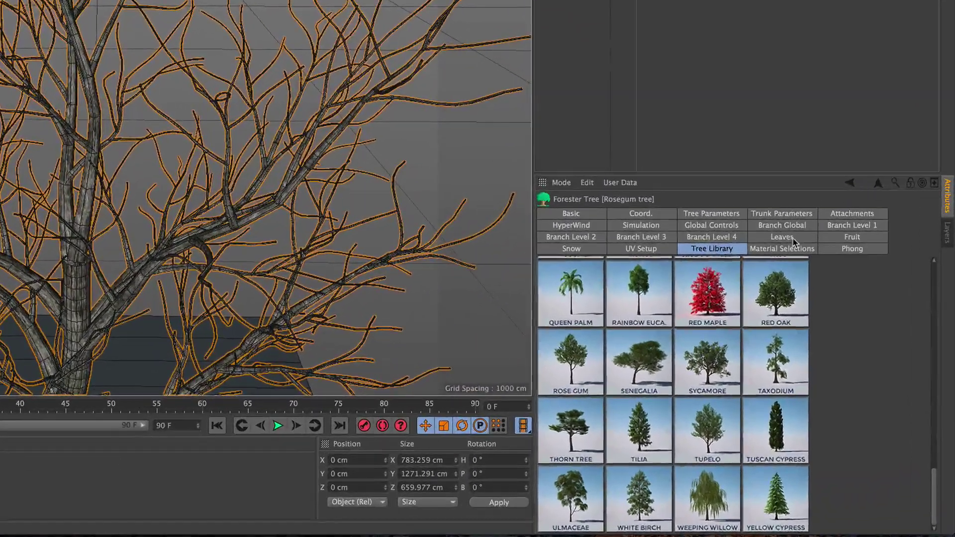
Lower the Leaves tab's Leaf Start Level to 2
click(835, 323)
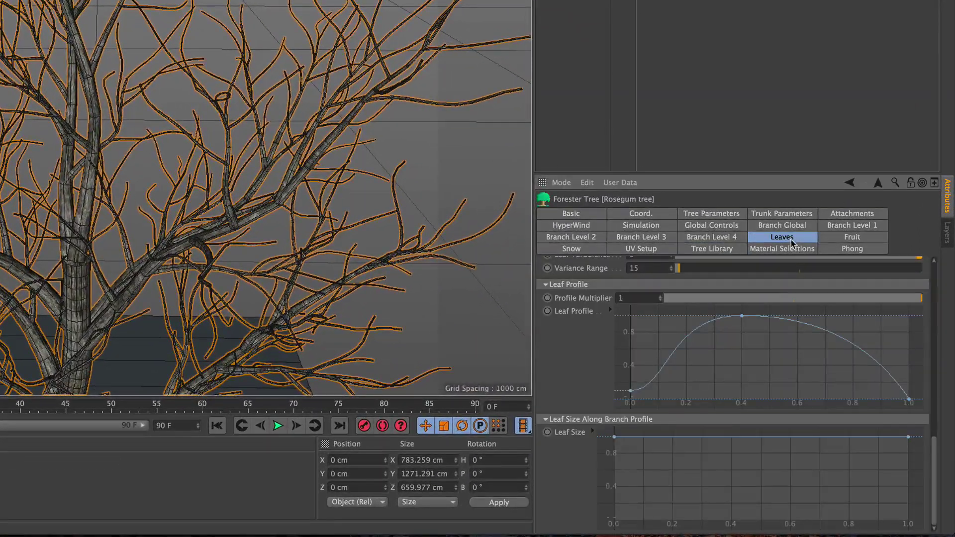
drag(937, 458, 939, 270)
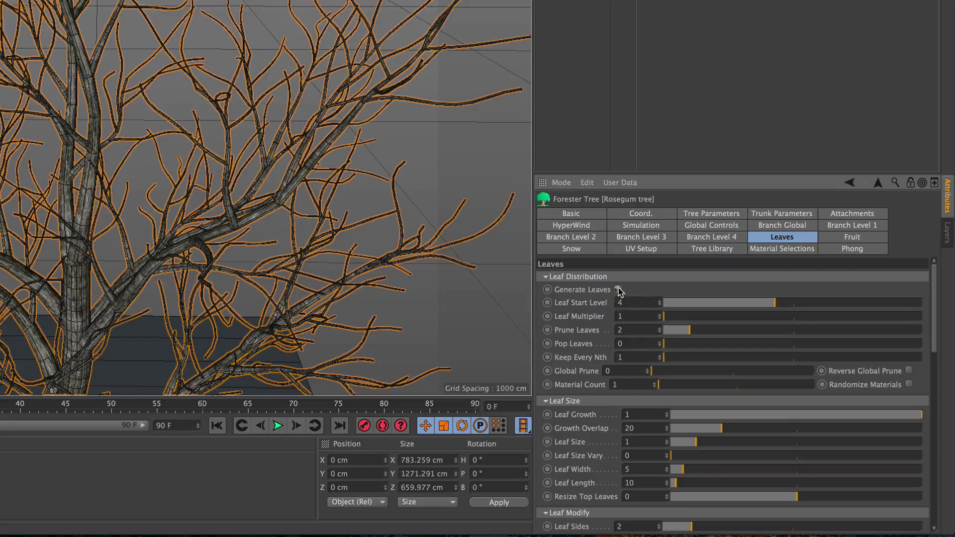
click(659, 305)
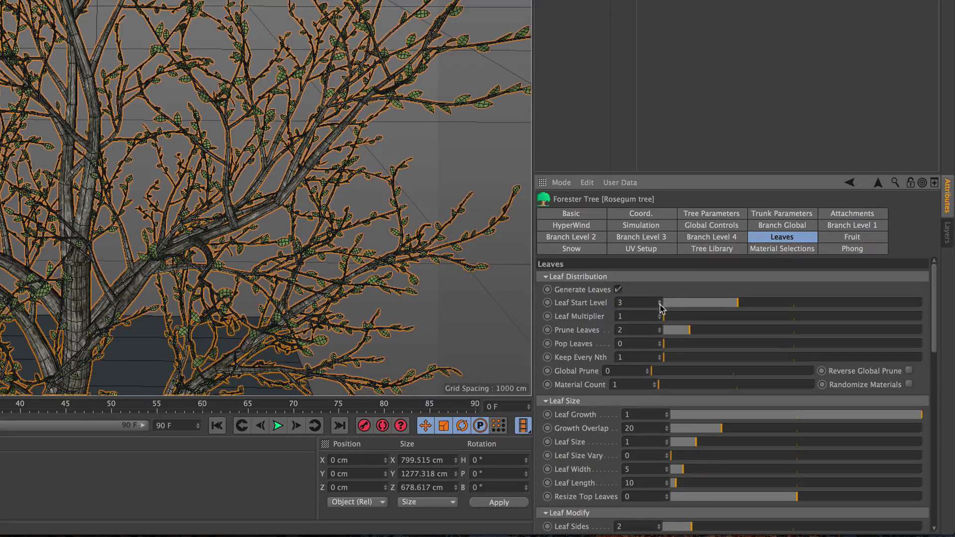
click(659, 306)
Increase Leaf Size to 1.84 and view the whole tree against the horizon
scroll(126, 207, up, 3)
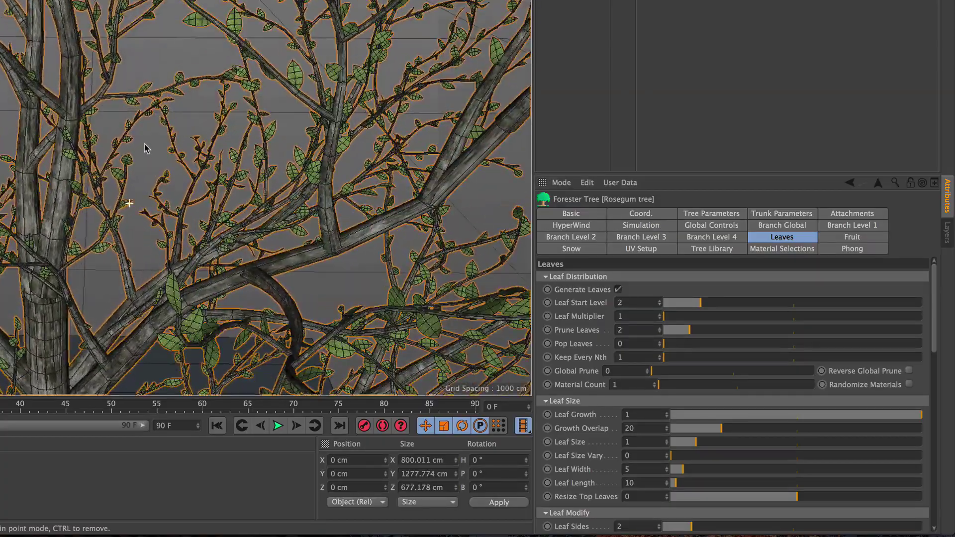
scroll(127, 211, up, 3)
scroll(138, 196, up, 3)
scroll(205, 184, up, 3)
scroll(154, 196, up, 3)
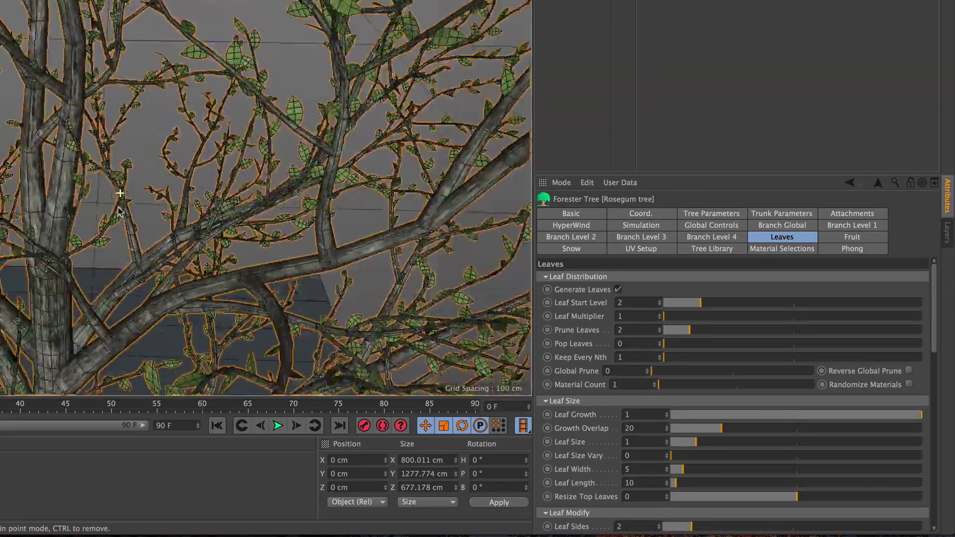
scroll(104, 208, up, 3)
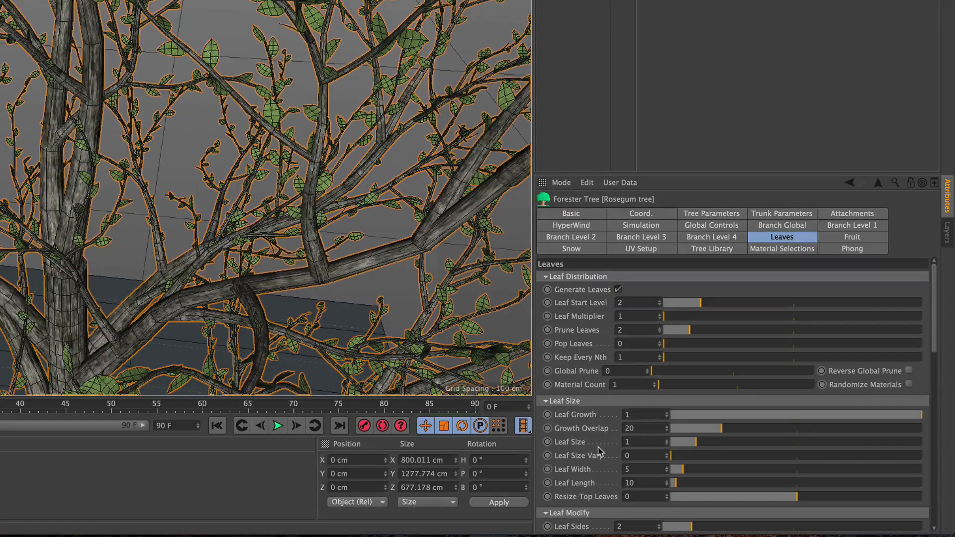
drag(700, 444, 717, 442)
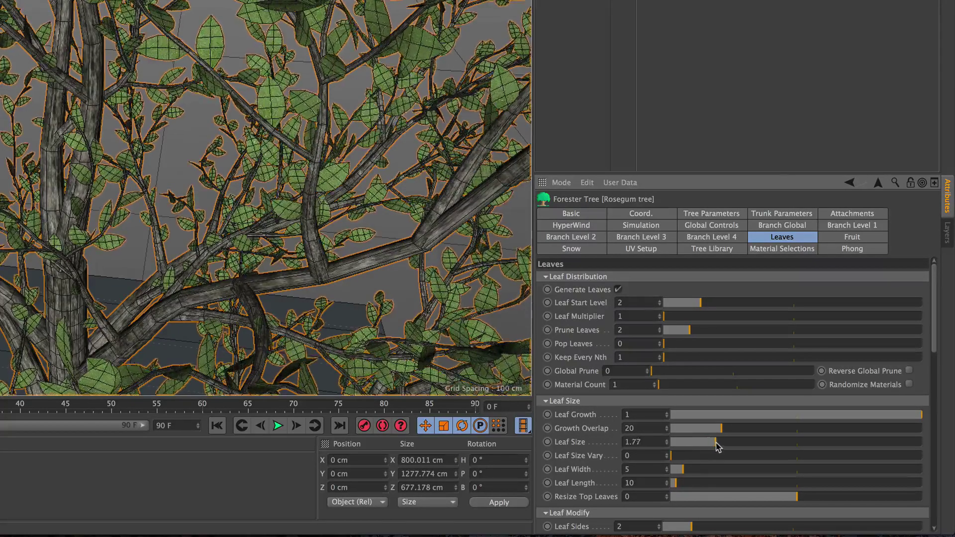
scroll(233, 303, down, 5)
scroll(381, 270, down, 3)
scroll(381, 270, down, 3)
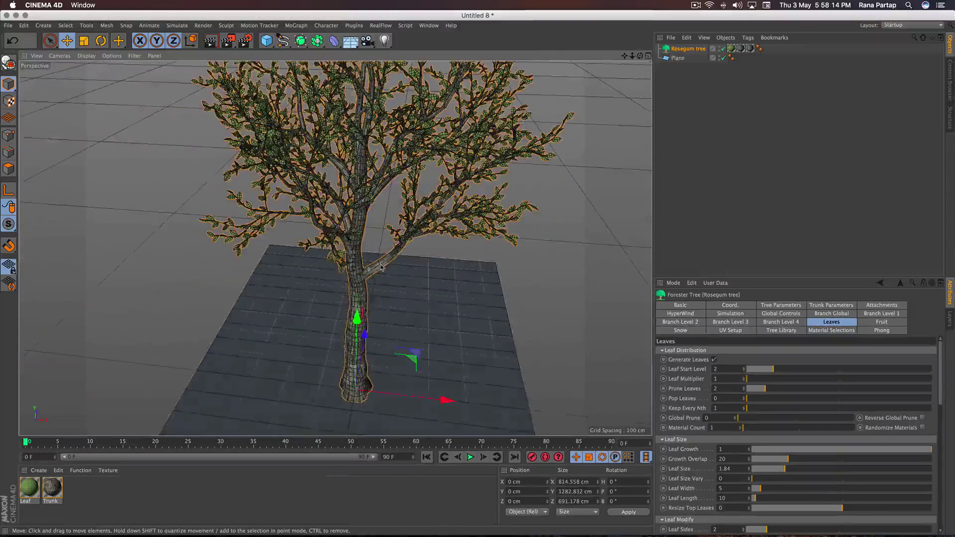
scroll(380, 270, down, 3)
alt+drag(380, 271, 384, 315)
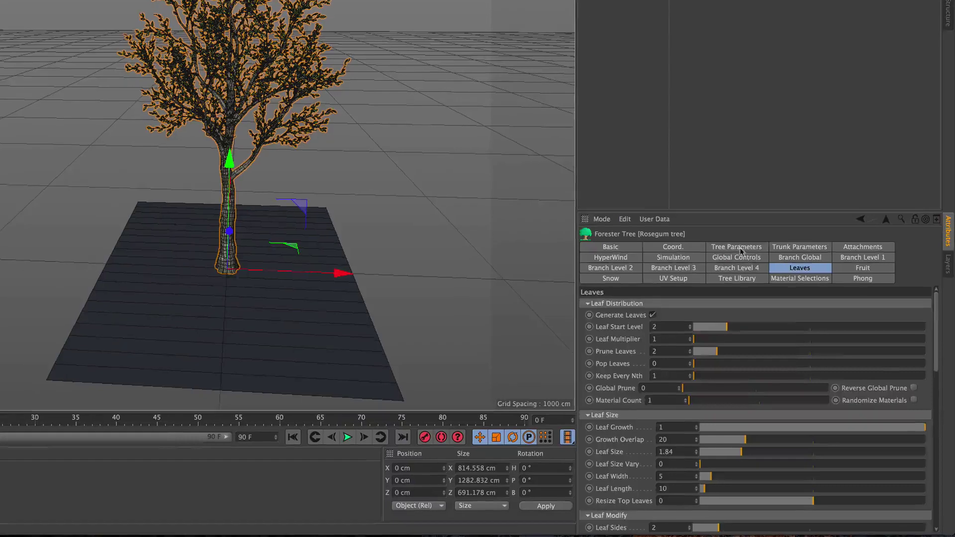
Set Tree Size to 0.44 in the Tree Parameters tab
click(790, 305)
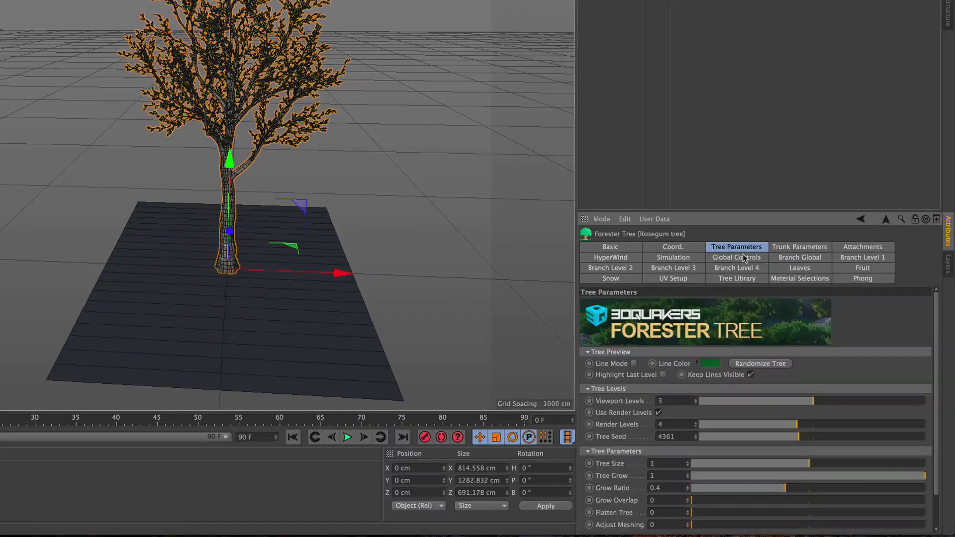
scroll(937, 323, down, 1)
scroll(930, 332, down, 1)
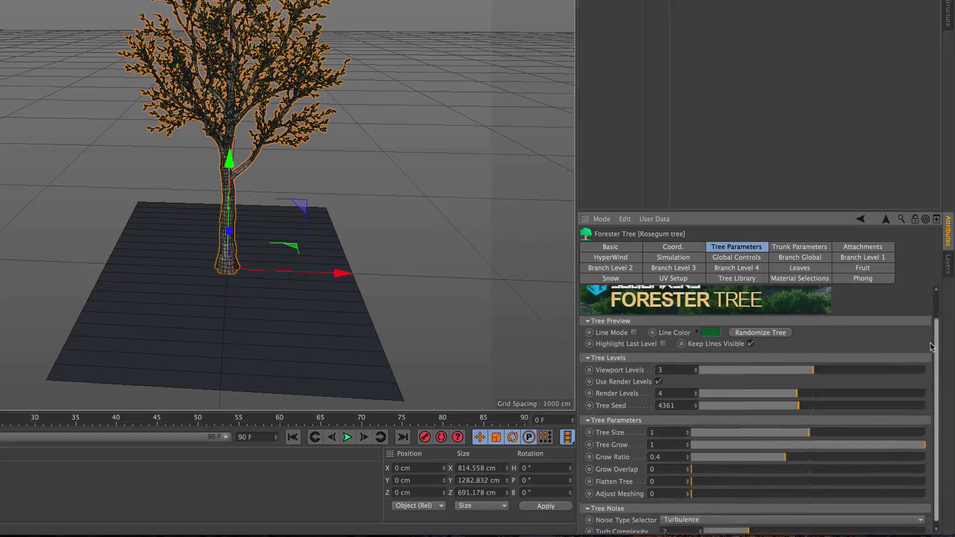
scroll(919, 343, down, 1)
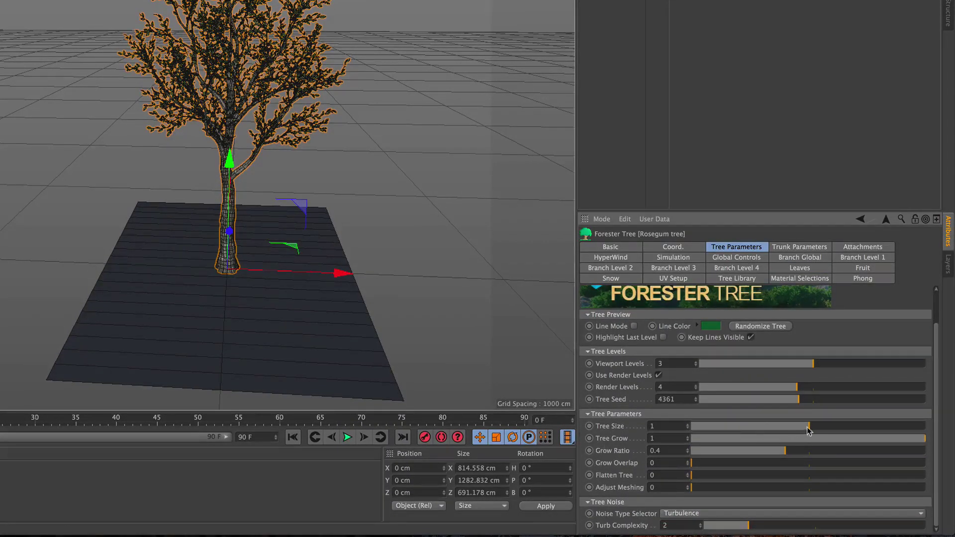
drag(808, 426, 745, 429)
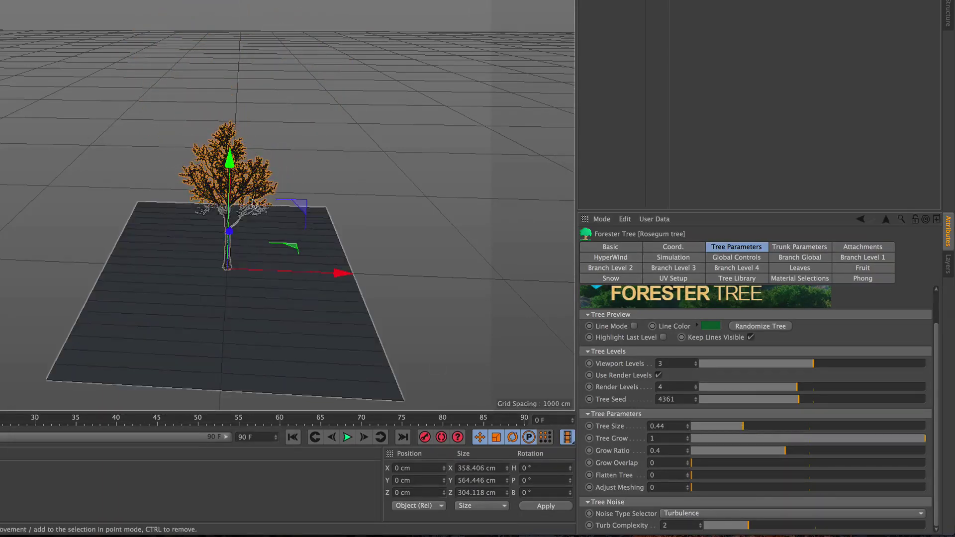
Zoom around and return to a level view of the whole resized tree
scroll(311, 169, up, 2)
scroll(315, 164, up, 2)
scroll(258, 154, up, 2)
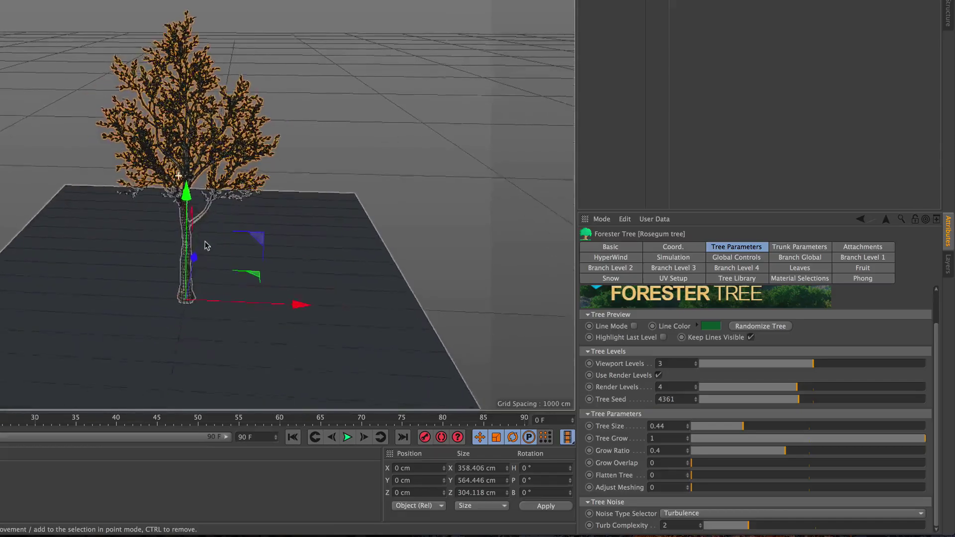
scroll(224, 146, up, 2)
scroll(211, 143, up, 2)
scroll(212, 144, up, 2)
scroll(211, 169, up, 2)
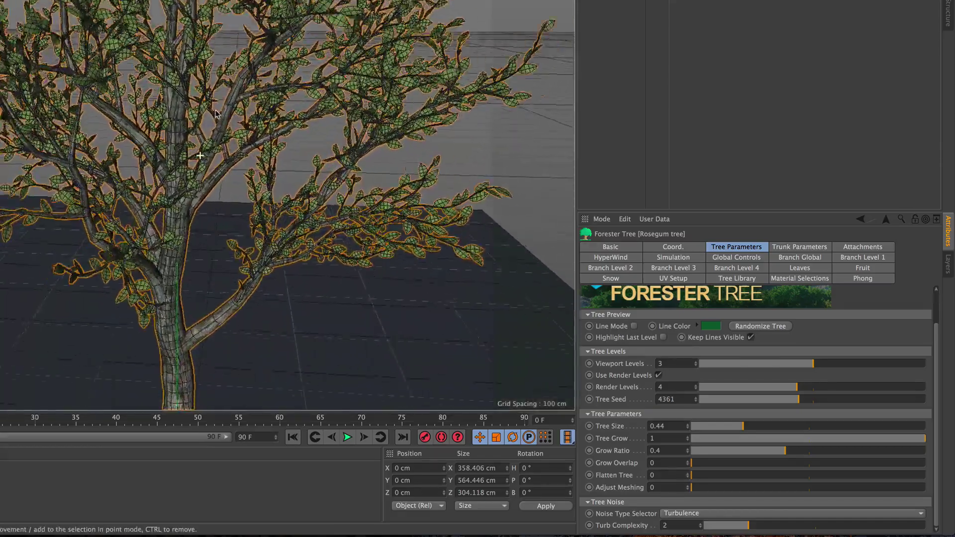
scroll(209, 209, up, 2)
scroll(209, 243, up, 2)
scroll(209, 243, down, 3)
scroll(214, 249, down, 3)
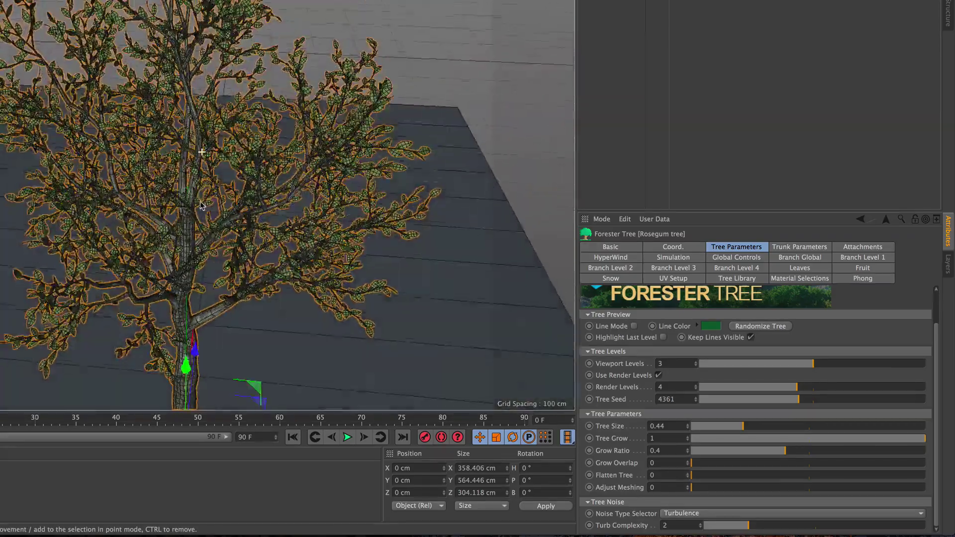
scroll(224, 254, down, 2)
scroll(352, 277, down, 2)
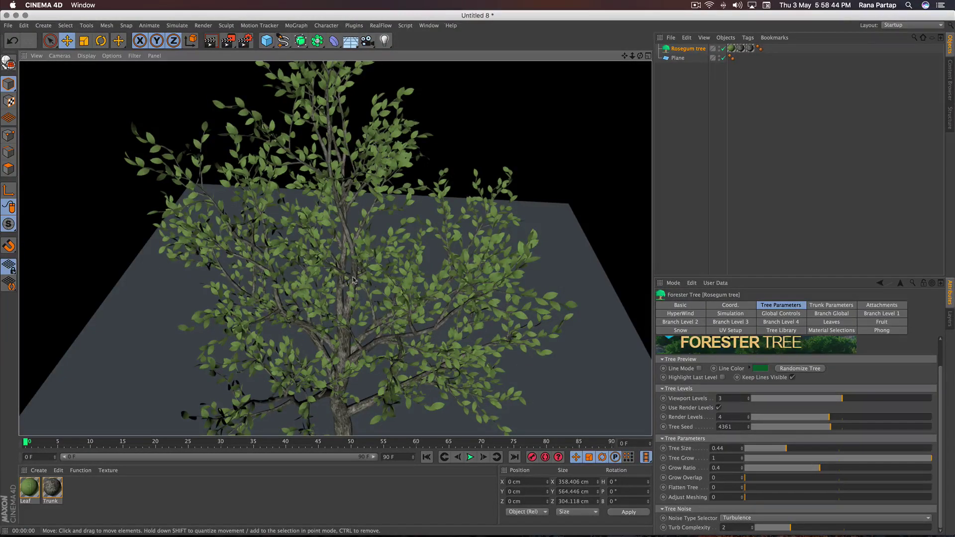
scroll(352, 280, down, 3)
alt+drag(353, 280, 362, 268)
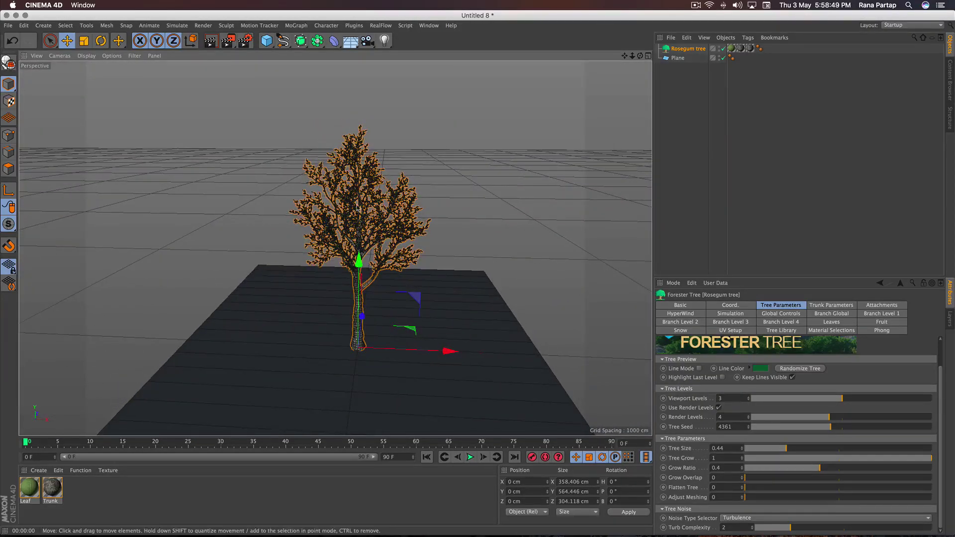
Add a Forester MultiCloner holding the Rosegum tree, distributed on Plane, with Display Points off
click(353, 26)
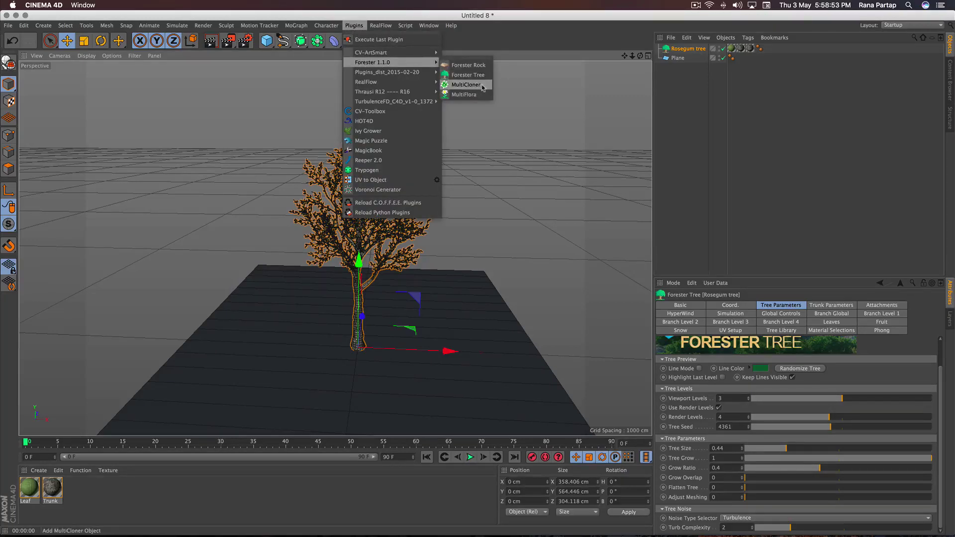
click(465, 85)
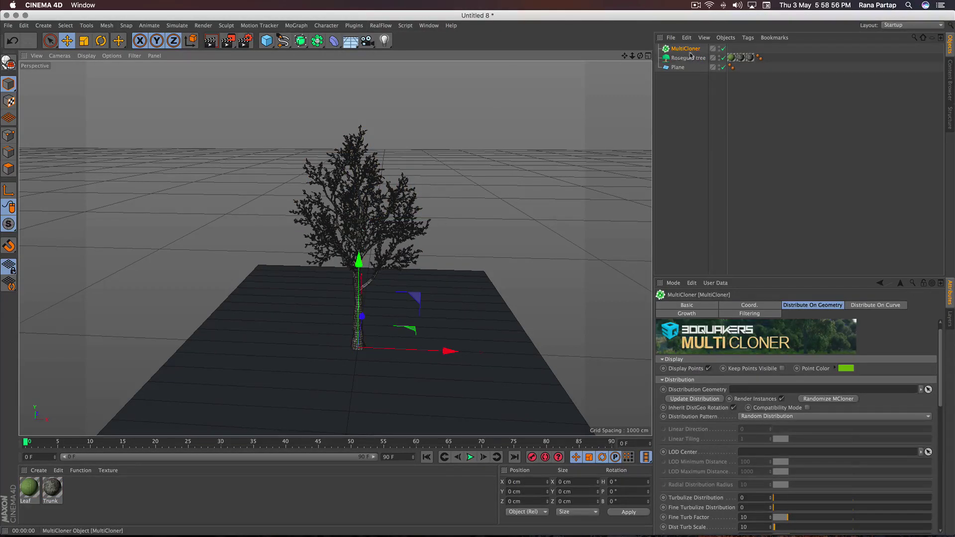
drag(687, 60, 685, 54)
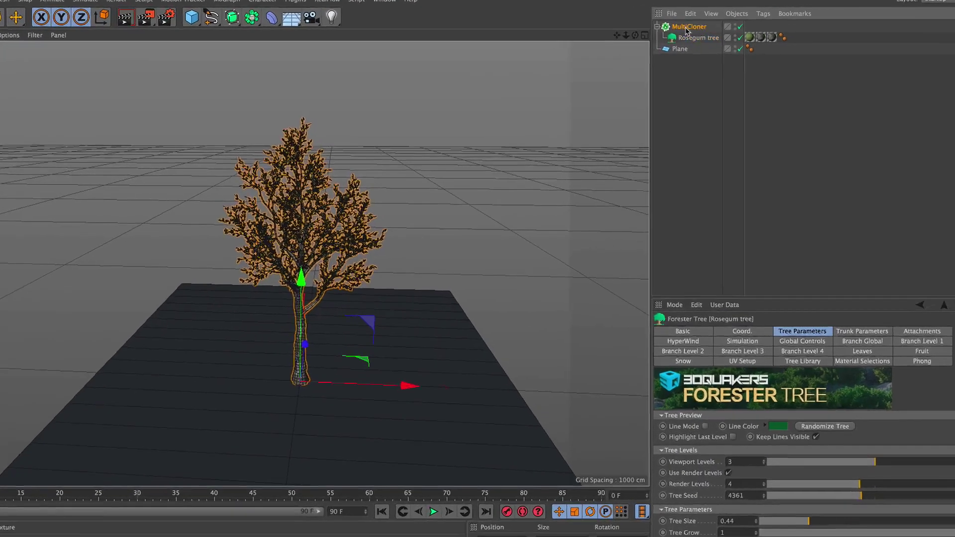
click(683, 49)
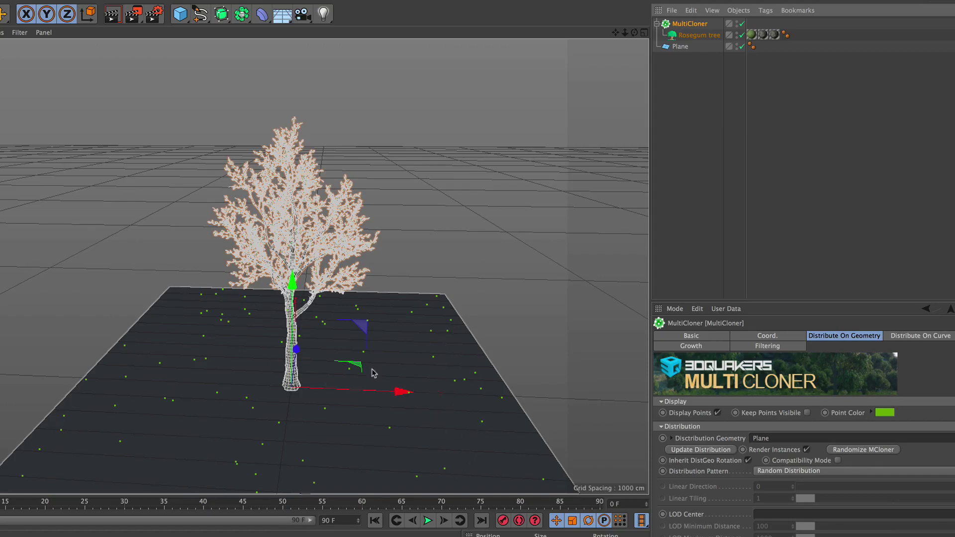
click(717, 413)
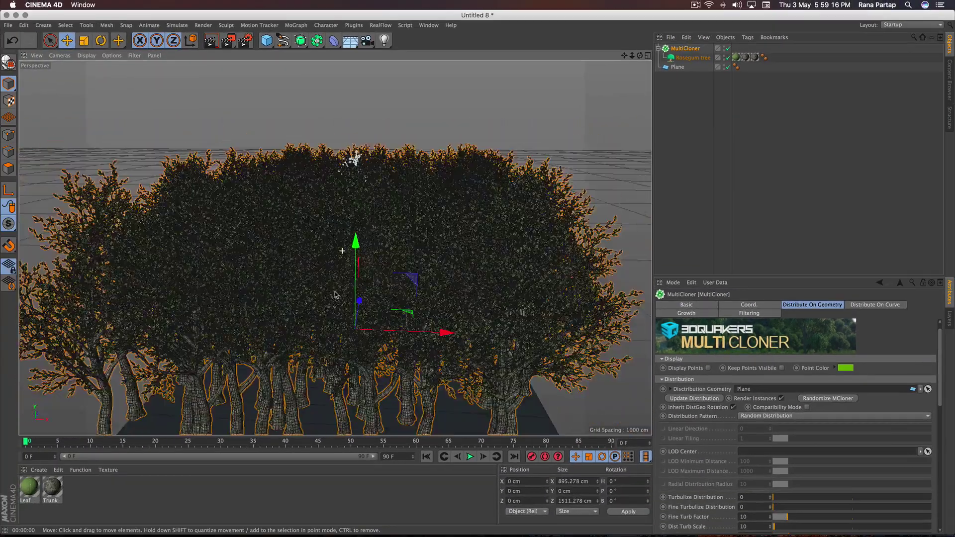
scroll(343, 251, down, 5)
Resize the Plane to about 2477 by 4825 cm
alt+drag(329, 332, 545, 182)
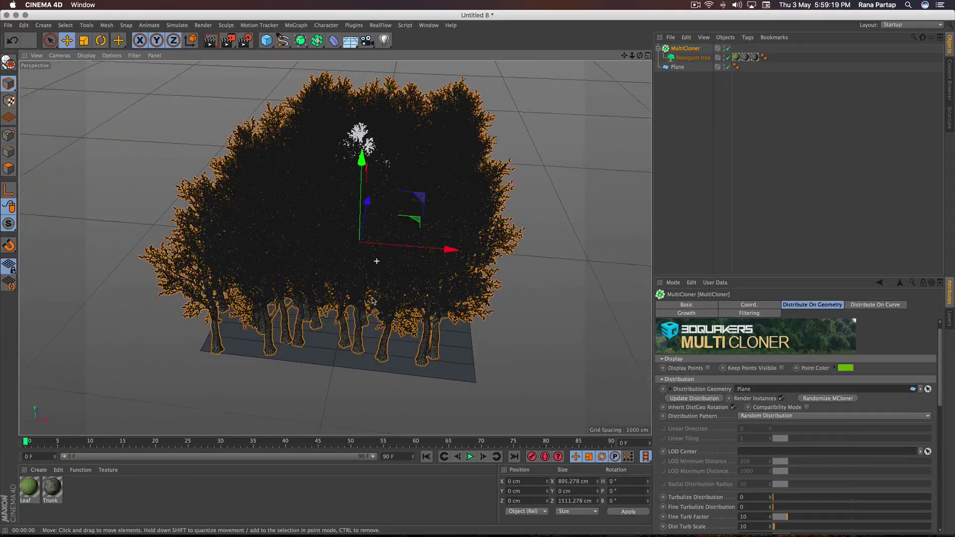
click(676, 67)
drag(454, 257, 634, 267)
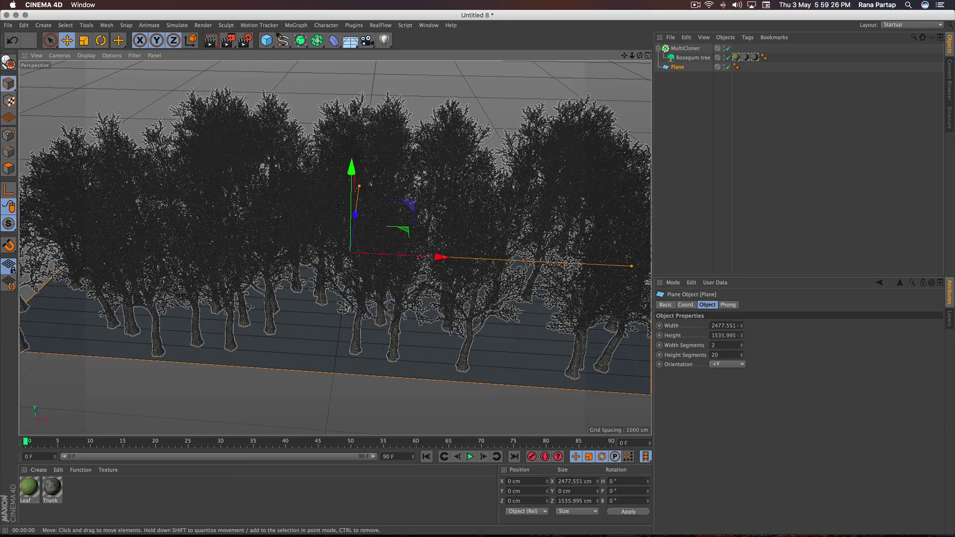
drag(372, 192, 378, 114)
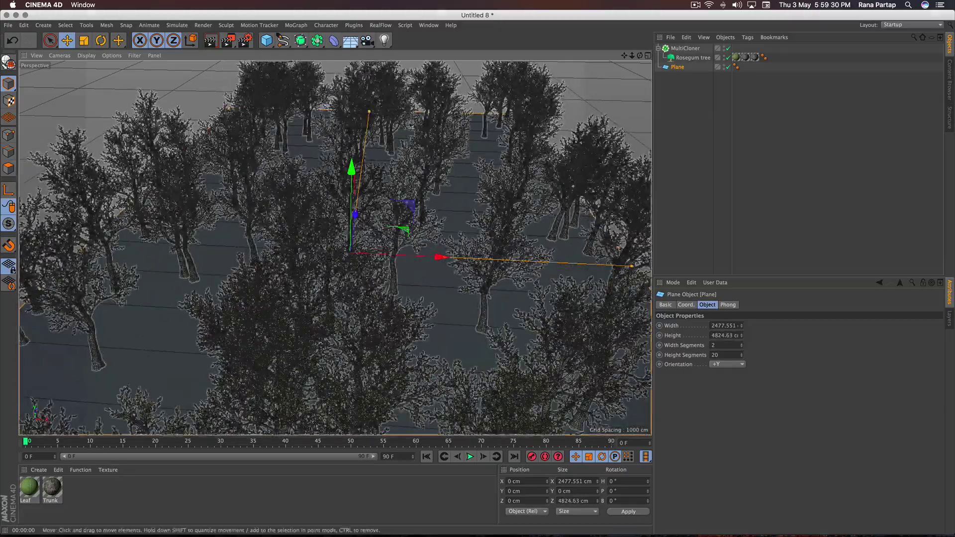
Move the camera down and forward deep among the cloned trees
alt+drag(334, 247, 645, 19)
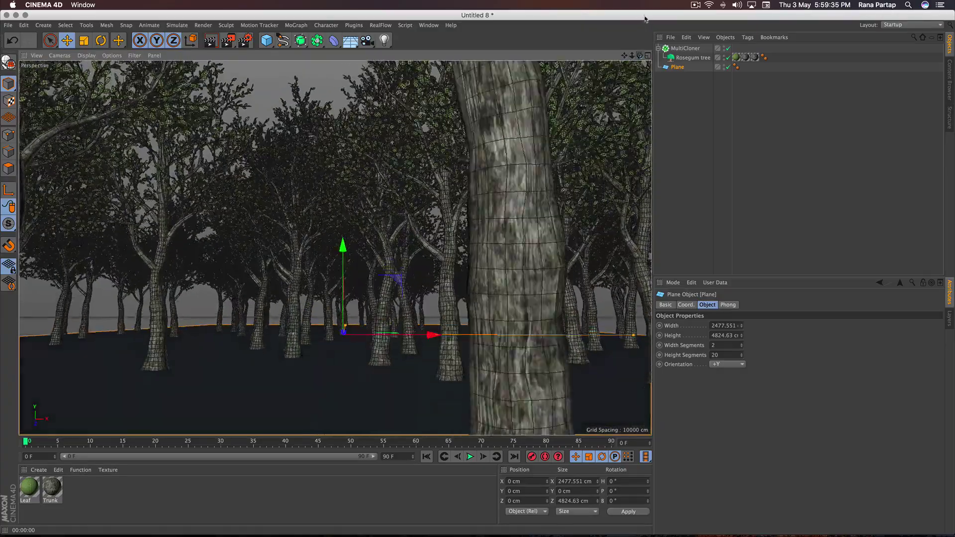
mouse_move(631, 53)
mouse_down()
mouse_move(640, 53)
mouse_move(630, 68)
mouse_move(362, 266)
mouse_up()
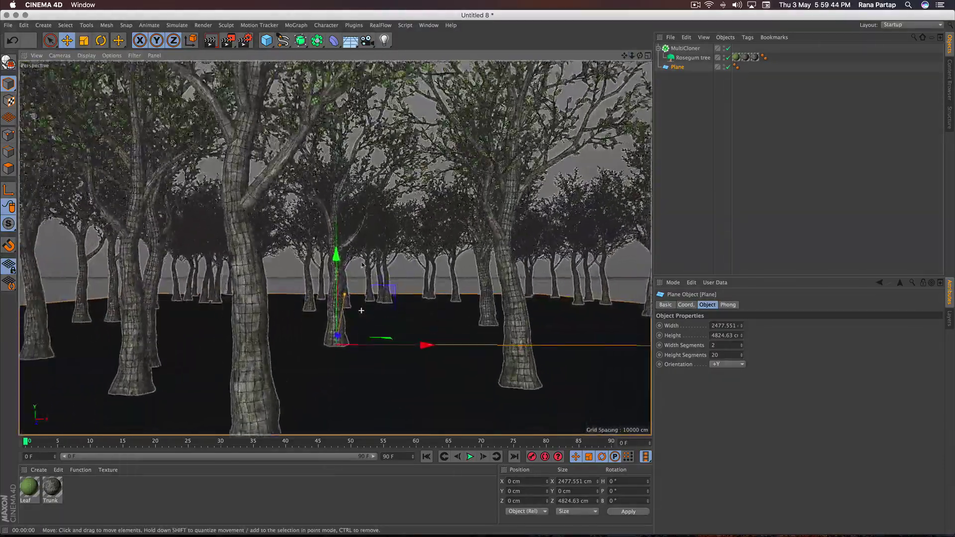
drag(361, 265, 354, 263)
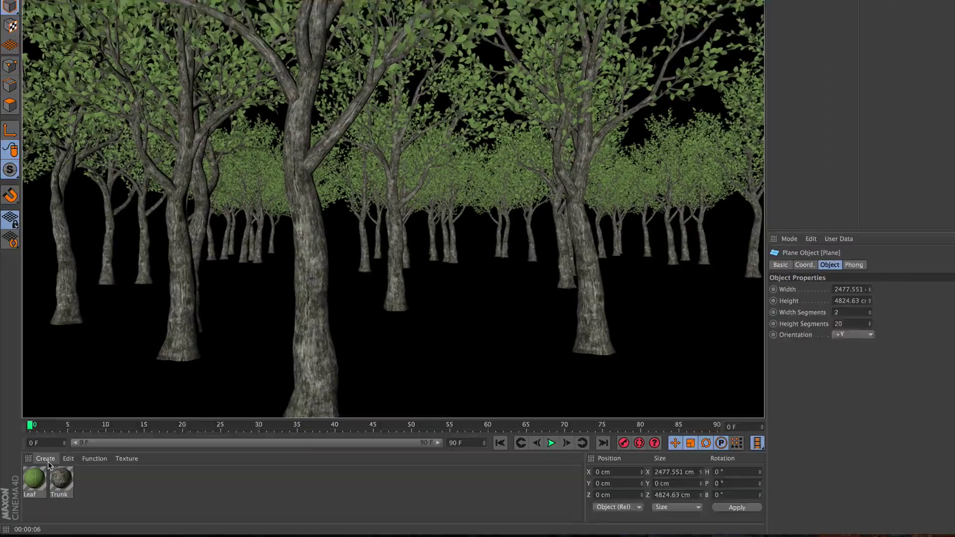
Create a new material, Mat, and open it for editing
click(38, 469)
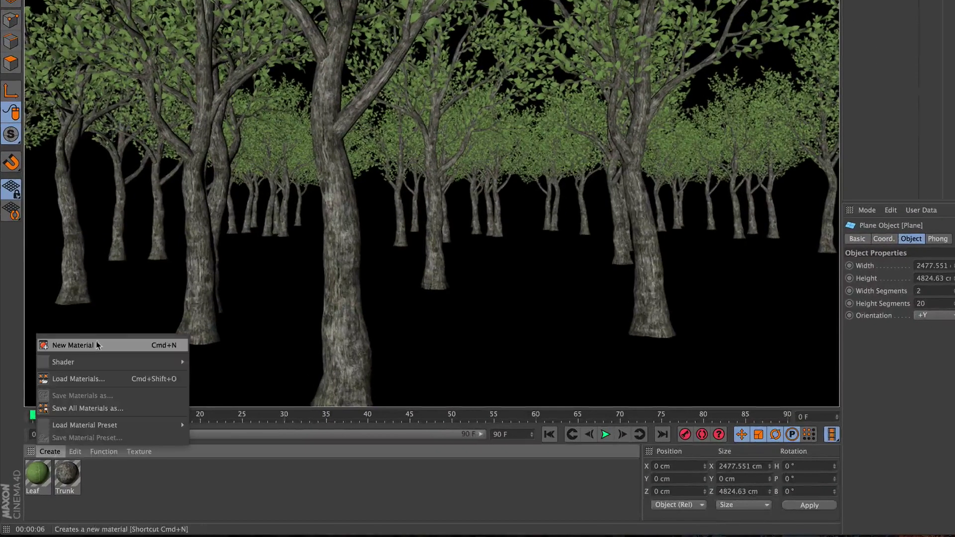
click(77, 389)
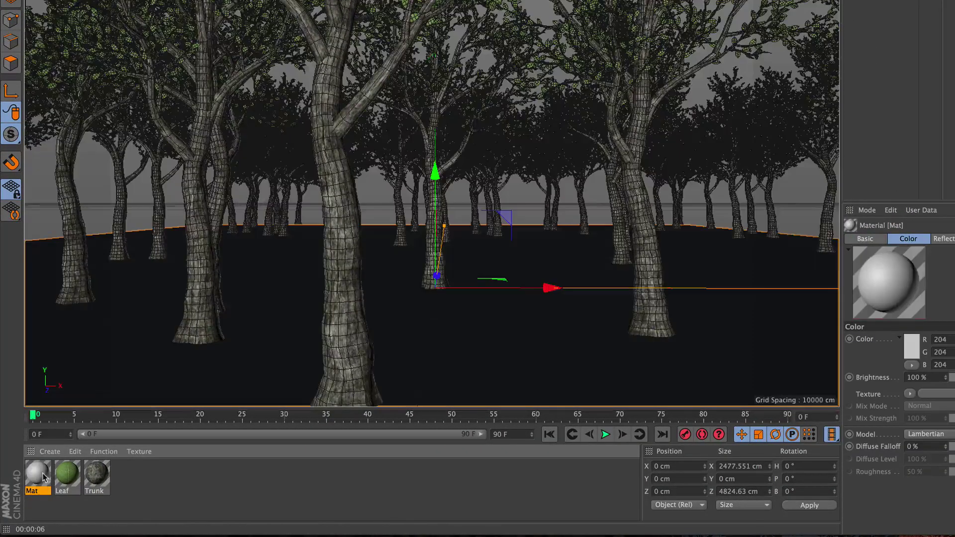
double_click(38, 473)
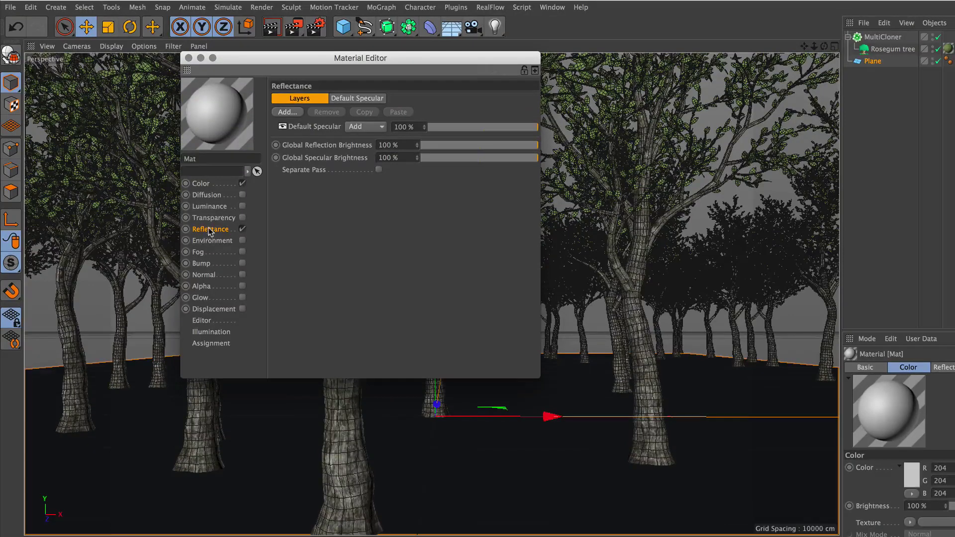
Add a Reflection (Legacy) layer at 48% opacity, 58% strength and 51% brightness
click(294, 112)
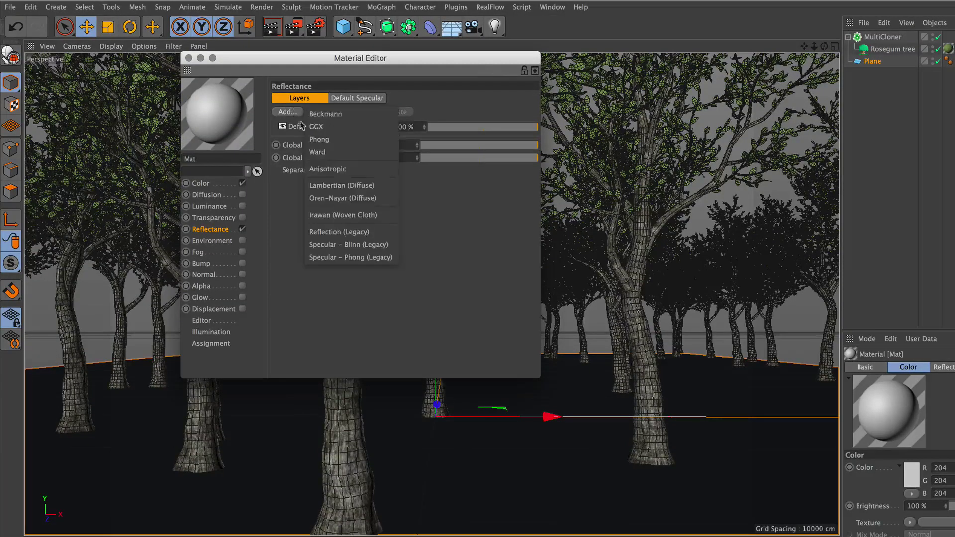
click(350, 233)
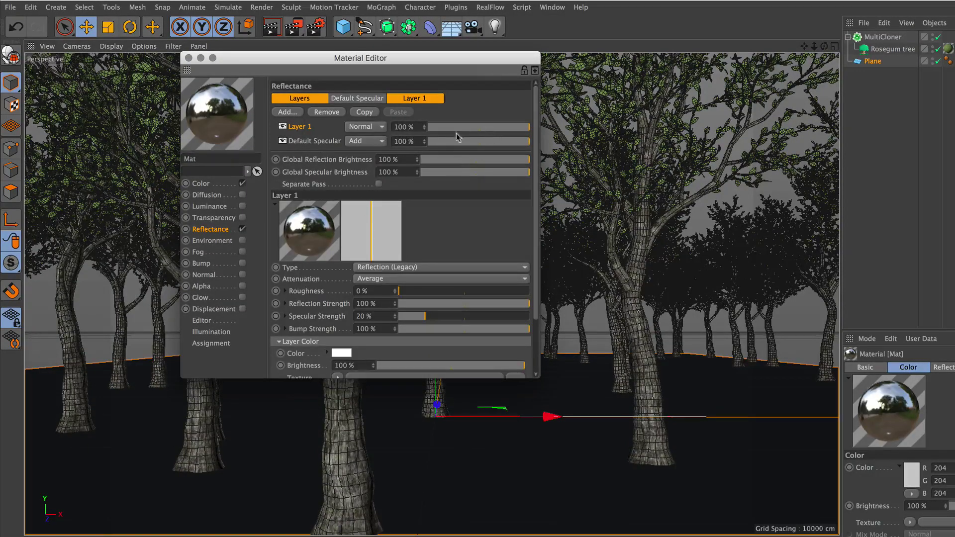
click(481, 129)
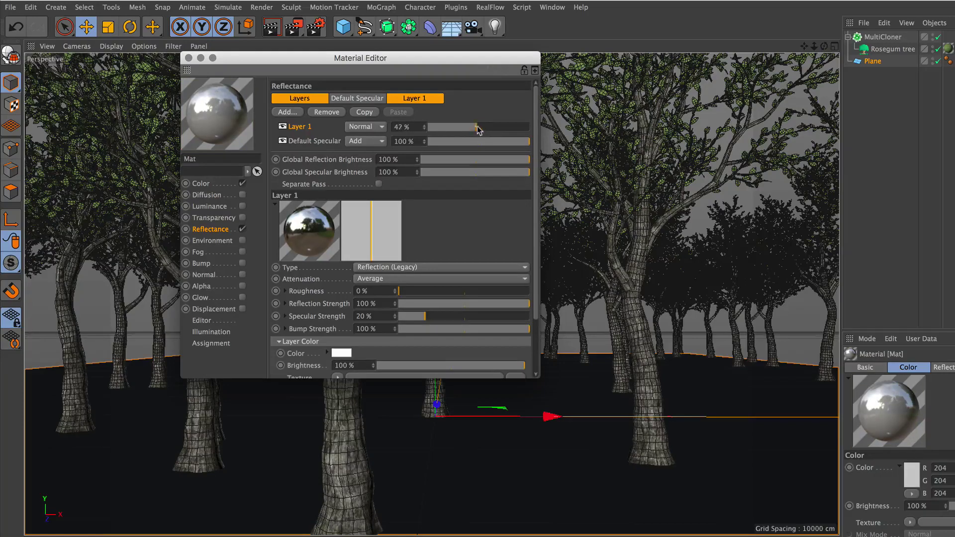
click(475, 304)
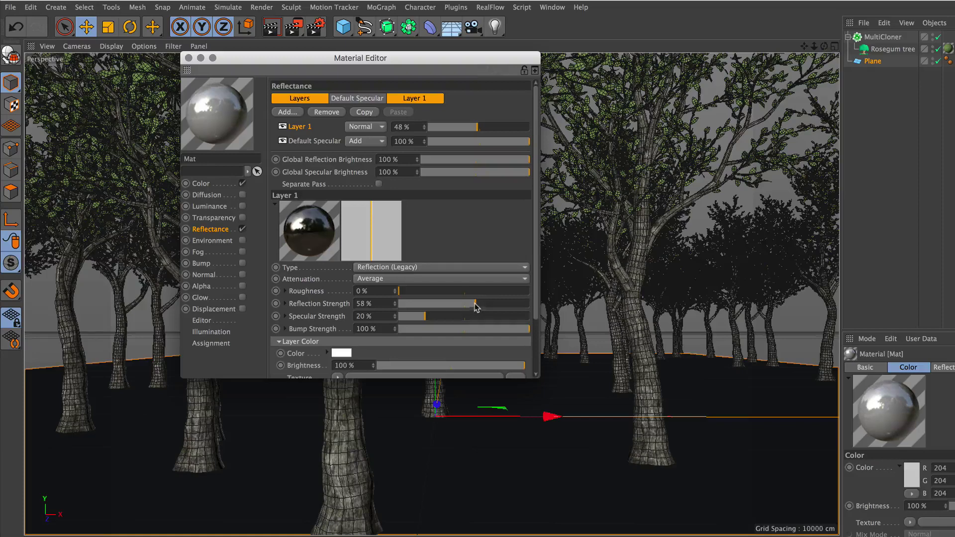
click(457, 366)
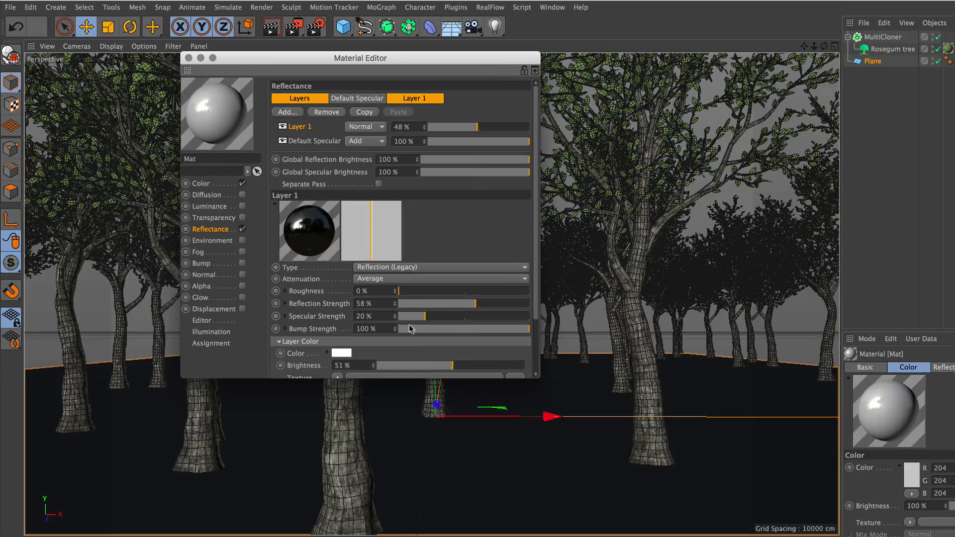
click(189, 57)
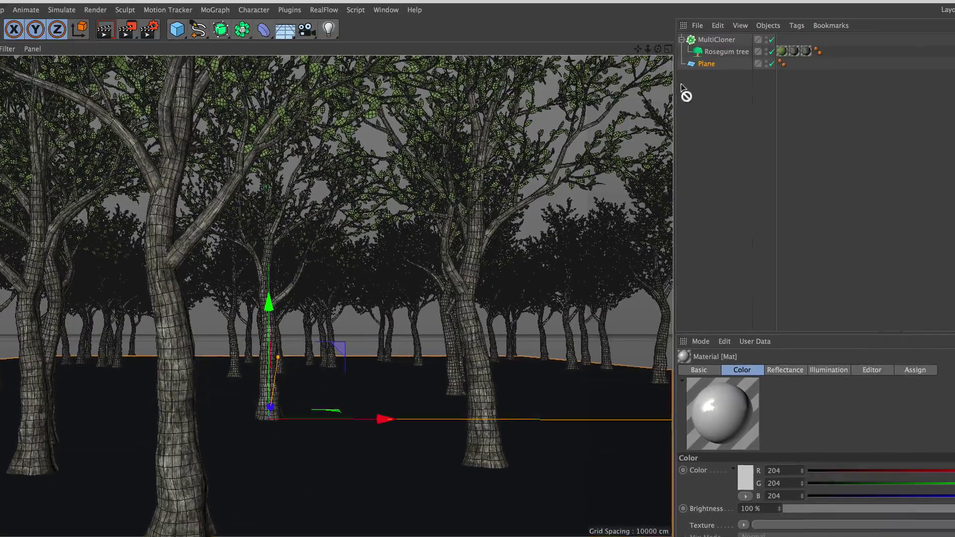
Drag the Mat material onto Plane in the Object Manager
drag(420, 309, 706, 63)
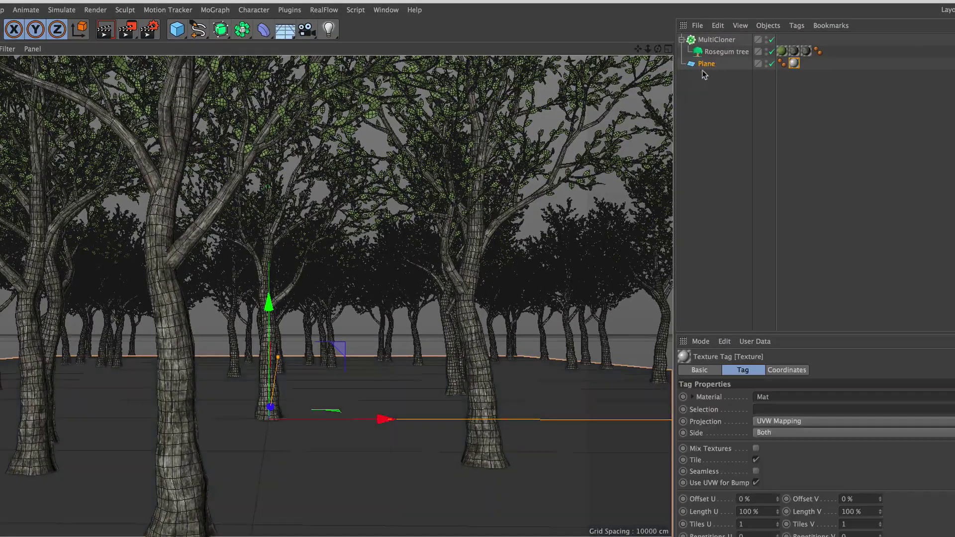
scroll(408, 260, up, 3)
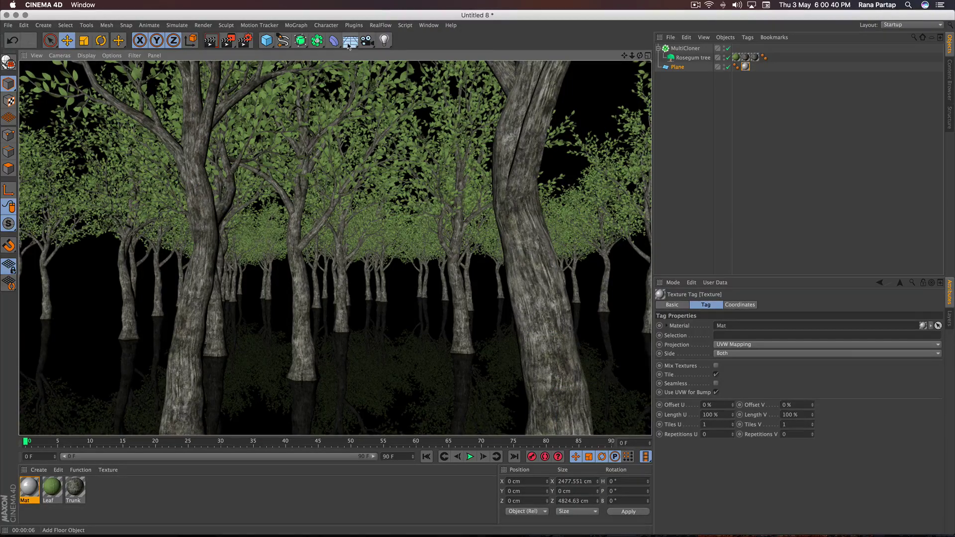
click(350, 41)
Add a Physical Sky with Clouds enabled and clear the test render
click(434, 51)
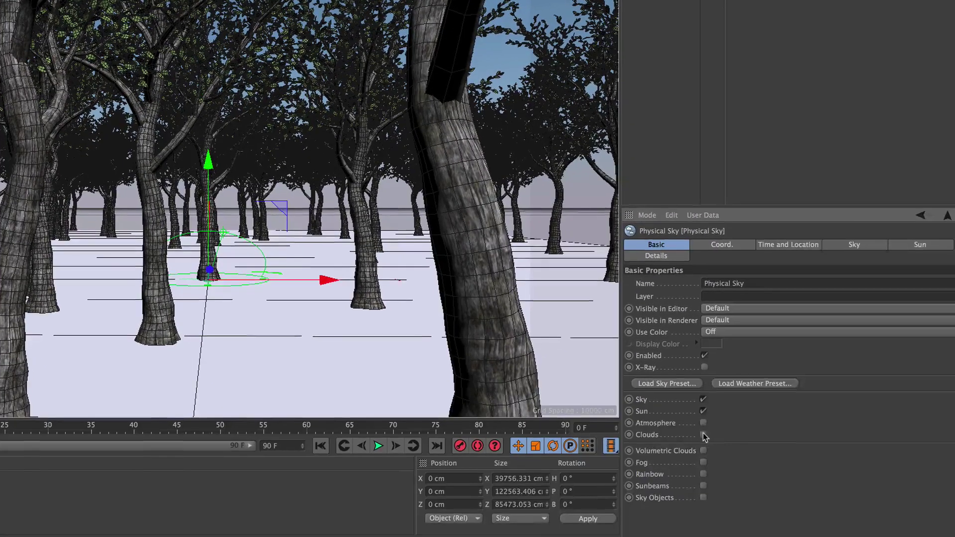
click(703, 435)
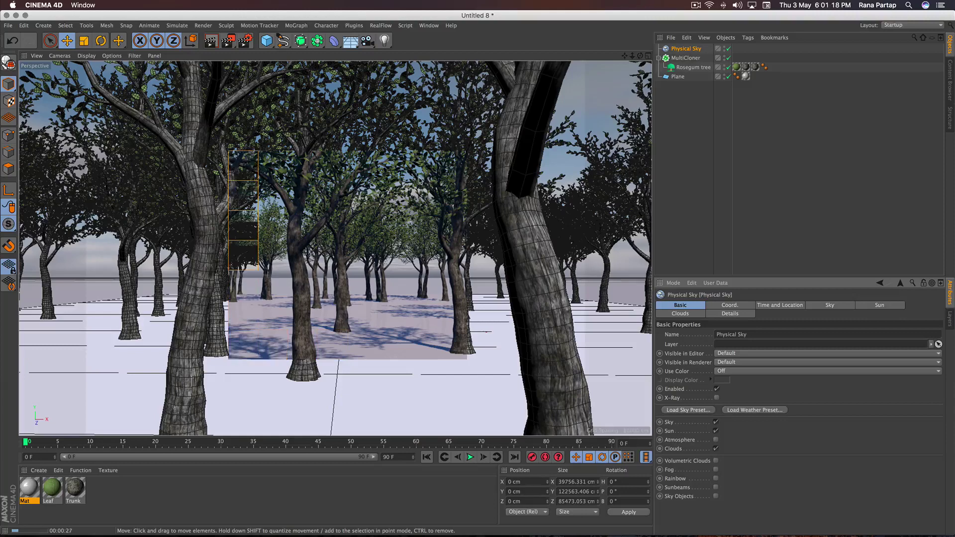
click(393, 279)
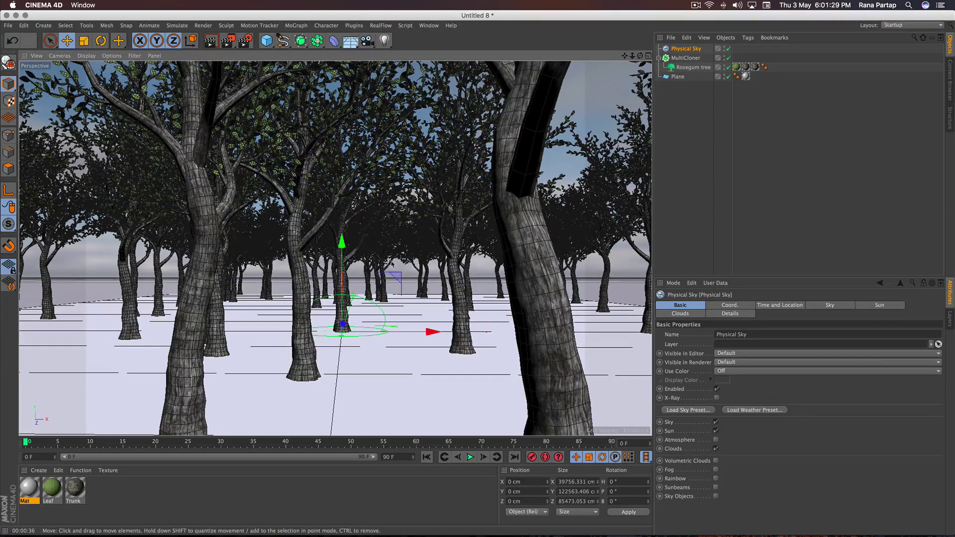
click(8, 25)
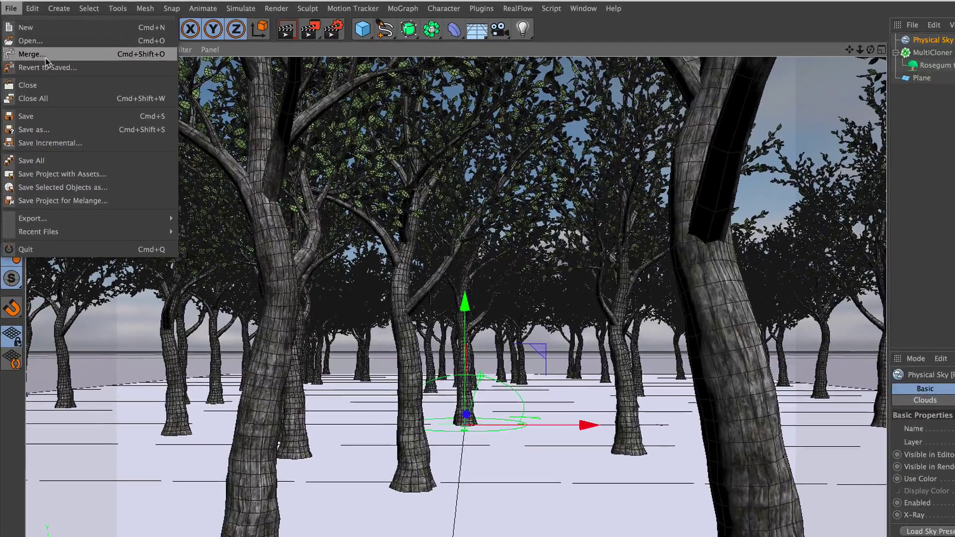
Merge the animated Samba Dancing.fbx character into the forest, accepting the FBX import settings and take
click(36, 58)
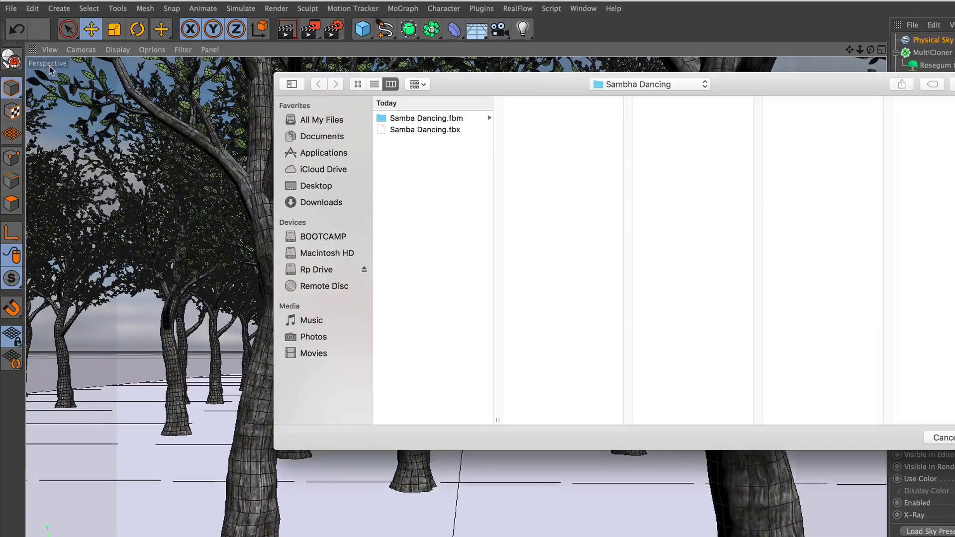
click(435, 133)
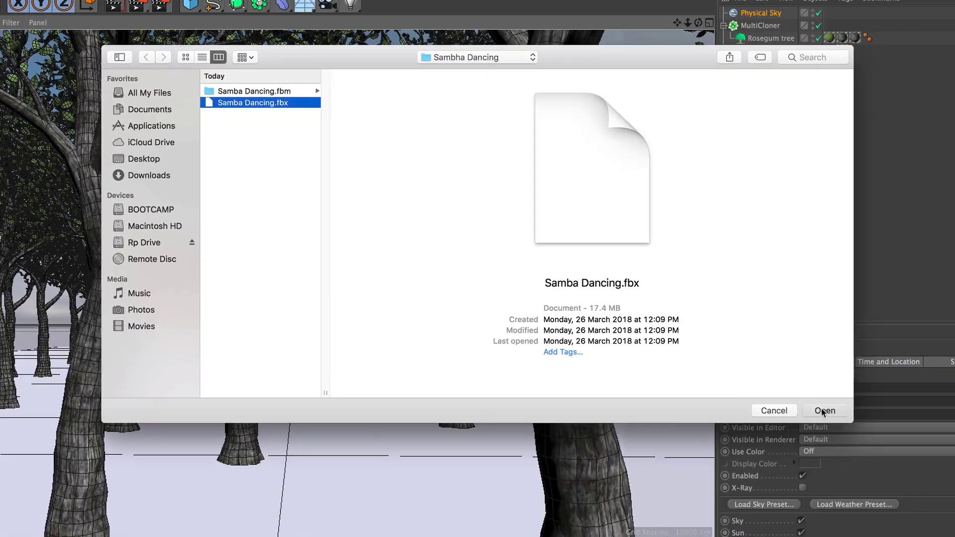
click(823, 408)
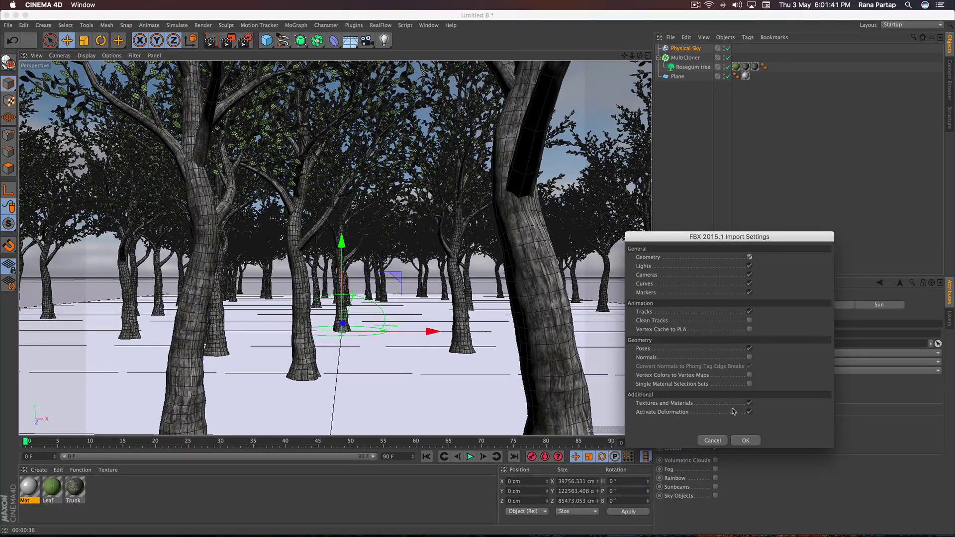
click(746, 440)
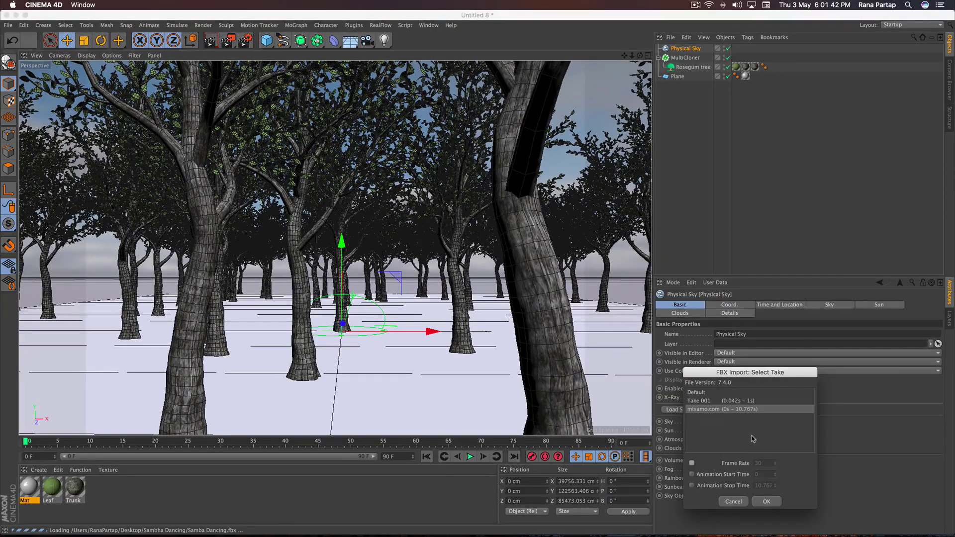
click(765, 498)
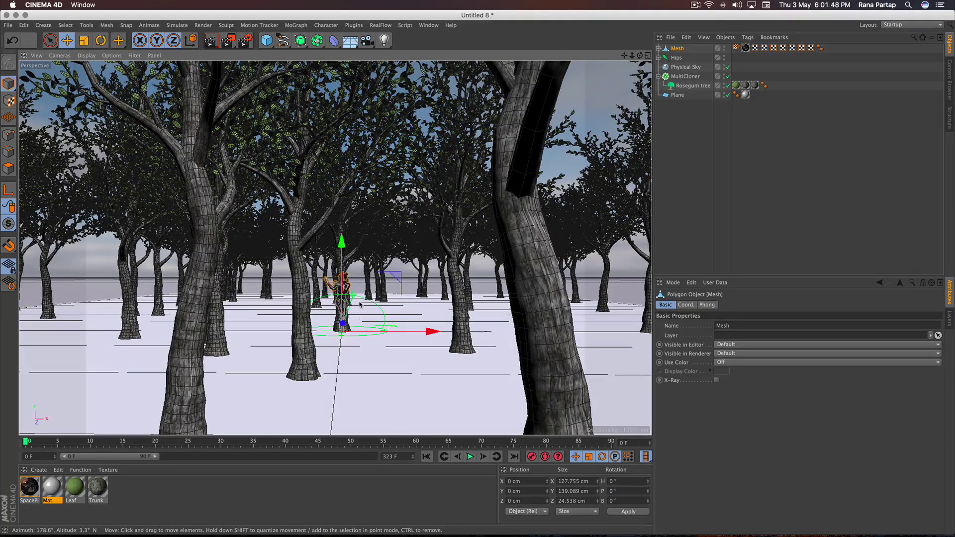
mouse_move(631, 55)
mouse_down()
mouse_move(641, 5)
mouse_move(641, 20)
mouse_up()
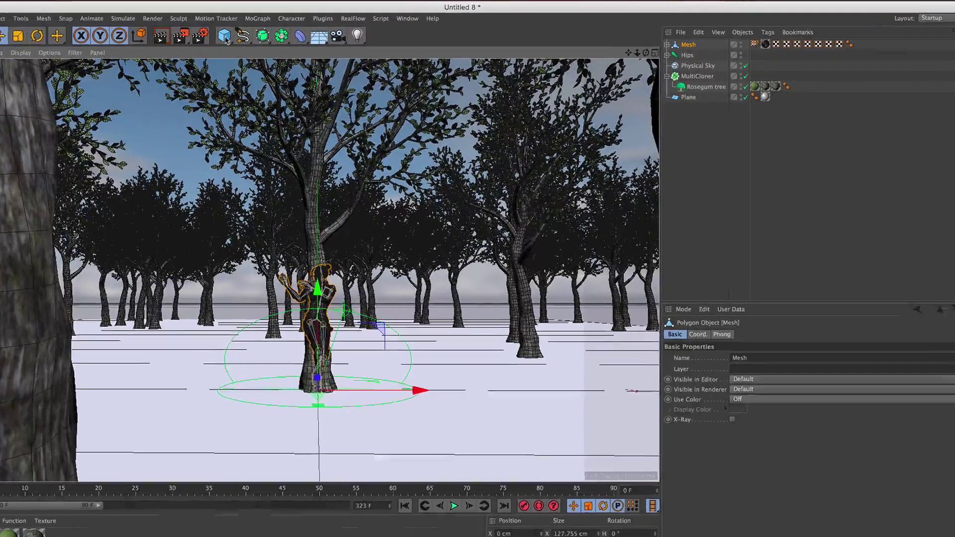
Group the dancer's Mesh and Hips under a new Null and move it beside the tree
click(266, 40)
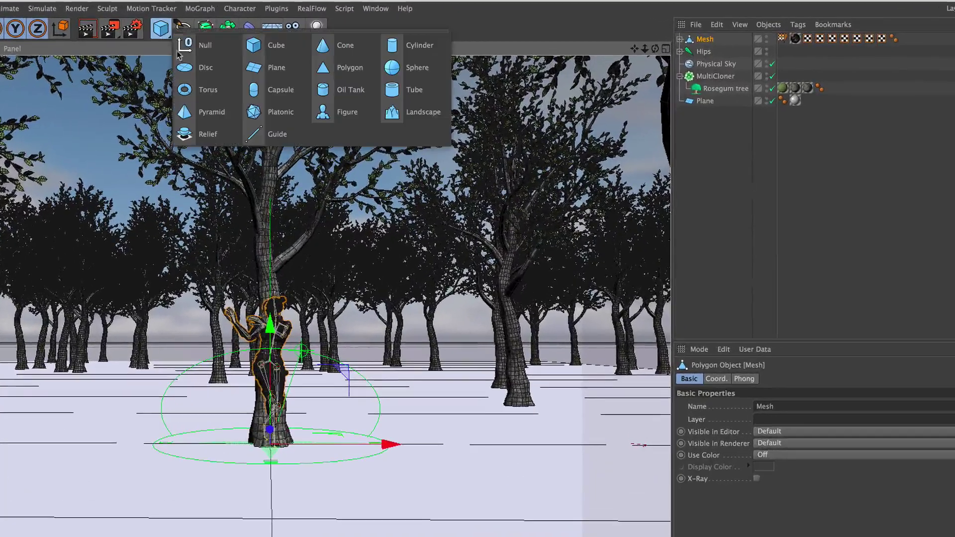
click(299, 47)
click(703, 64)
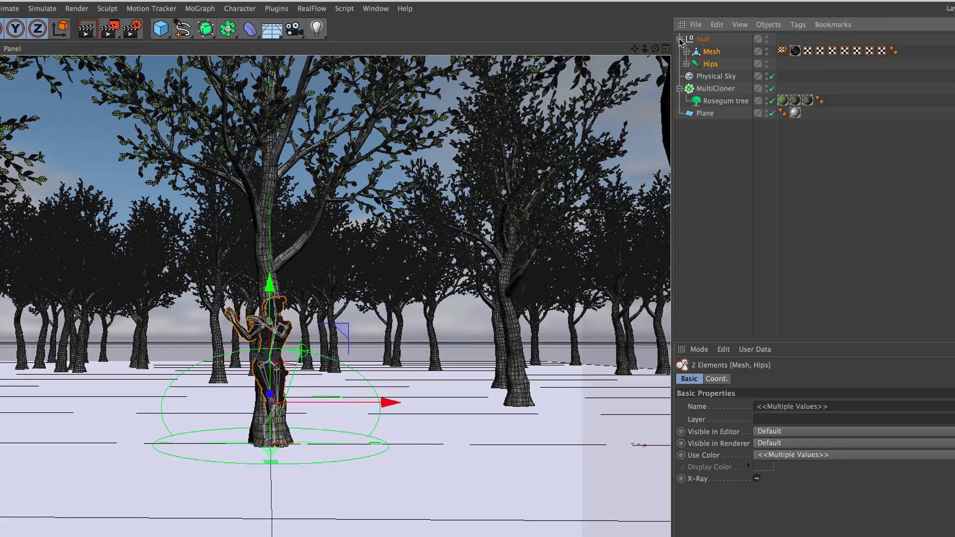
click(679, 40)
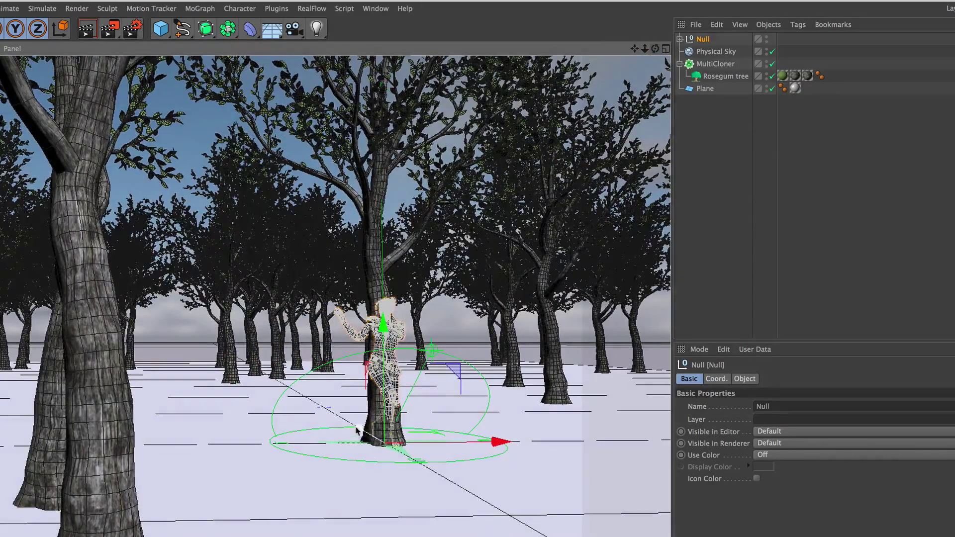
drag(359, 430, 379, 444)
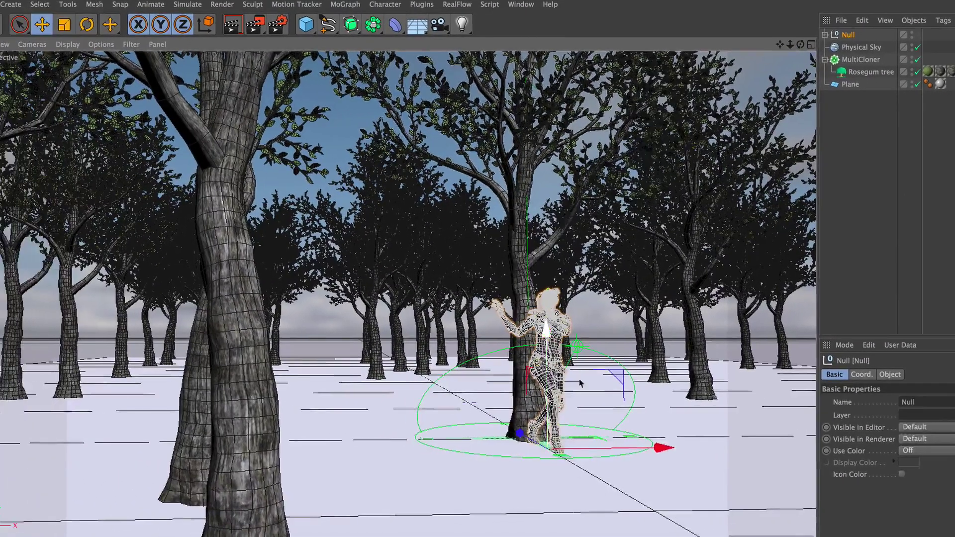
Switch the viewport display to Gouraud Shading so the wireframe lines disappear
click(69, 45)
click(94, 62)
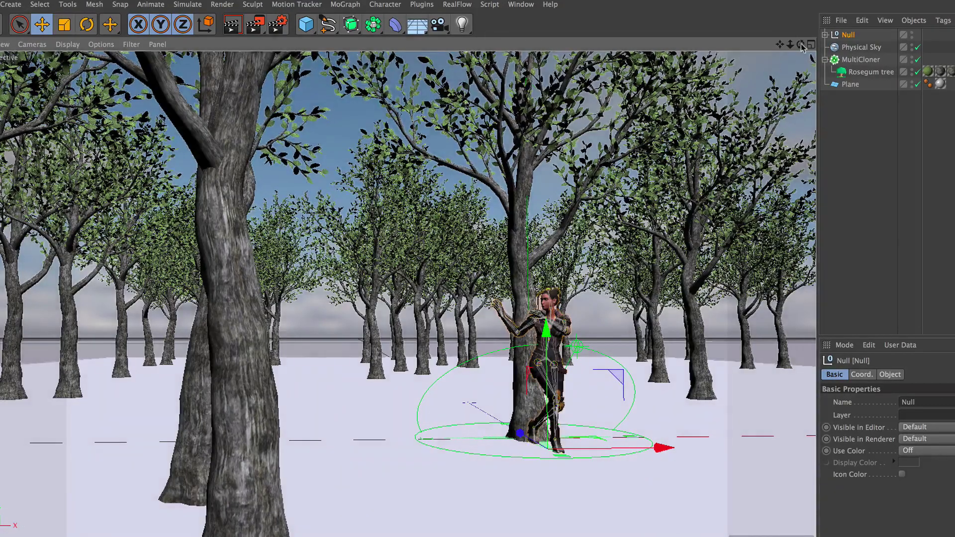
drag(799, 44, 791, 46)
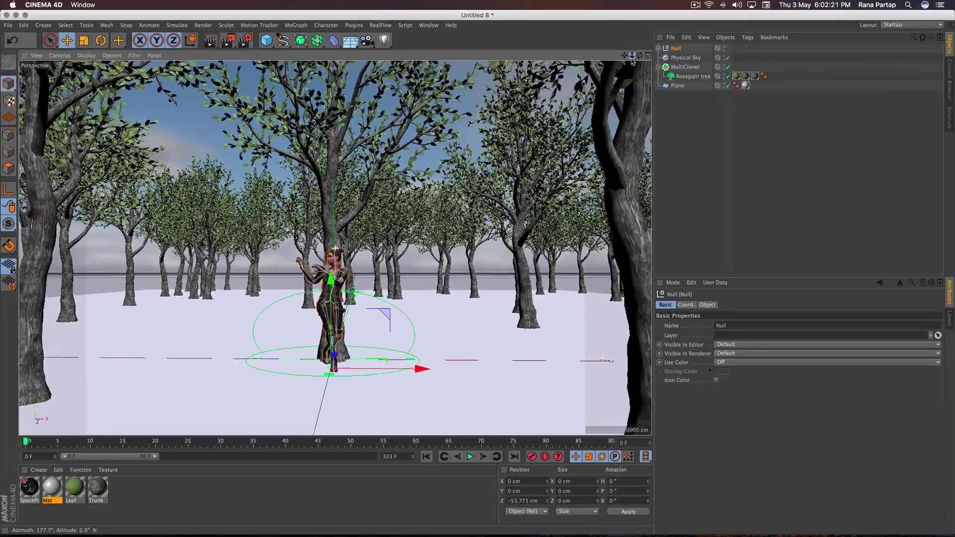
mouse_move(632, 60)
mouse_down()
mouse_move(630, 75)
mouse_move(639, 55)
mouse_move(636, 72)
mouse_up()
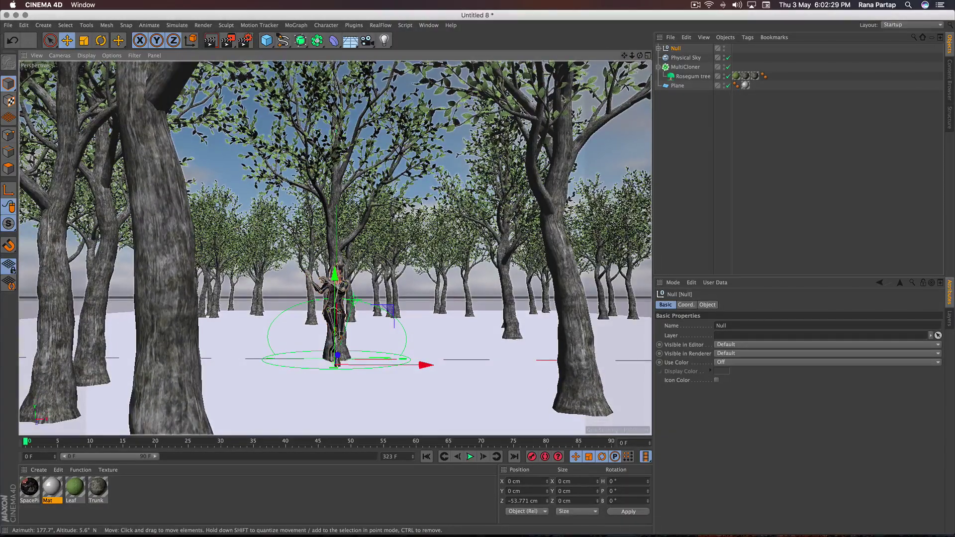
Add a standard camera, extend the preview range to 323 frames, and look through the camera
click(367, 41)
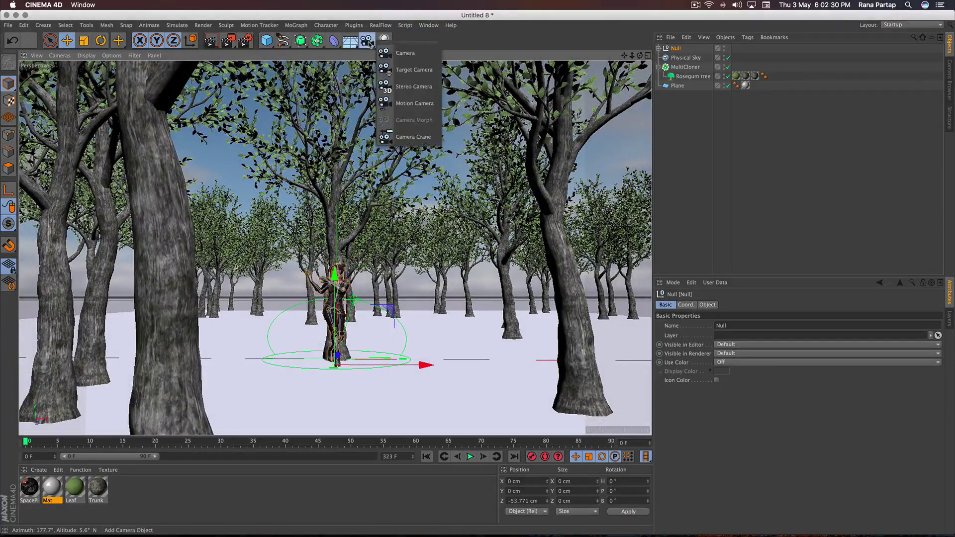
click(409, 58)
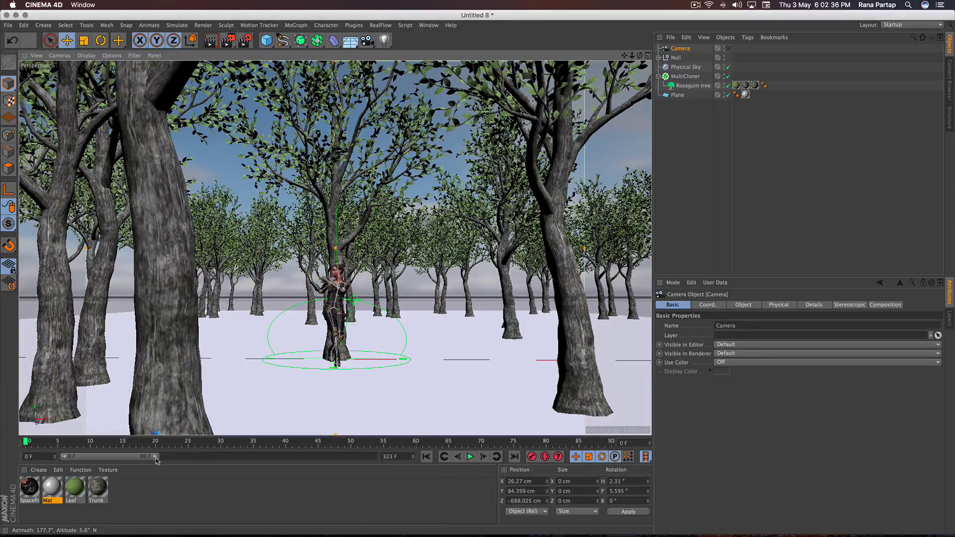
drag(156, 457, 374, 457)
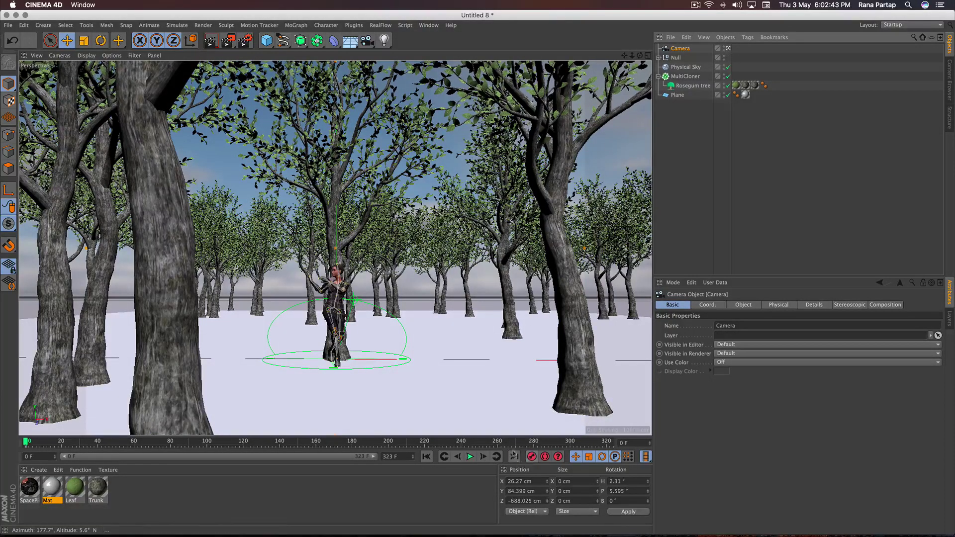
click(727, 48)
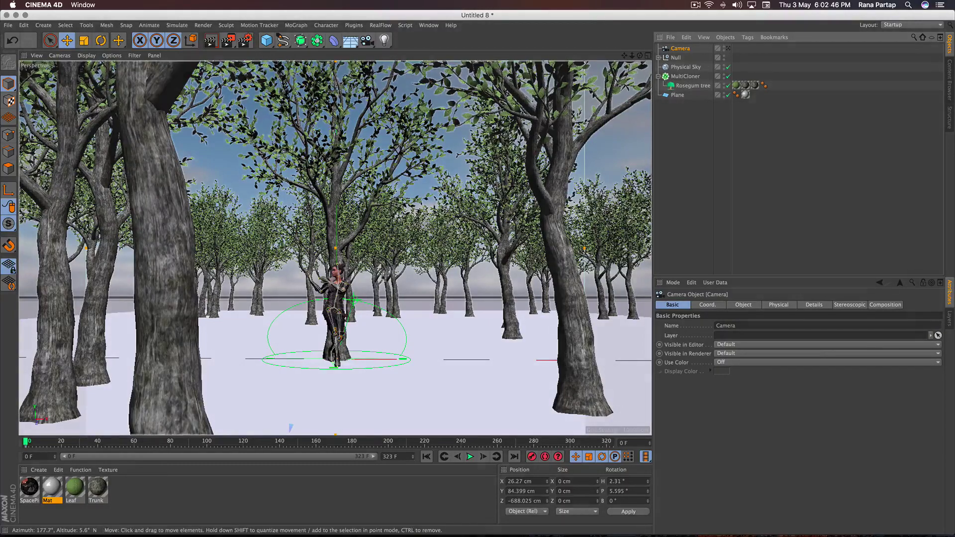
Play the dance, stop at frame 91, and render a preview of that frame
click(469, 457)
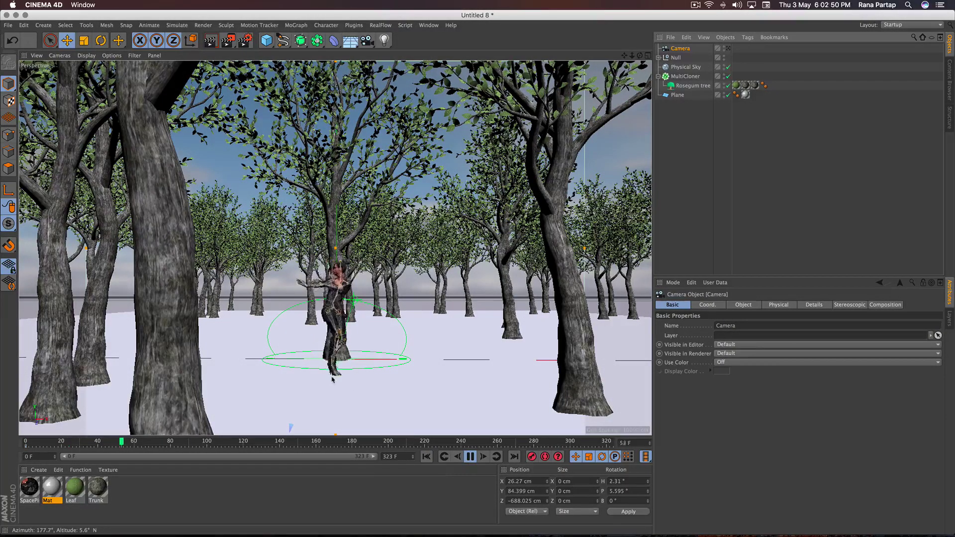
click(470, 456)
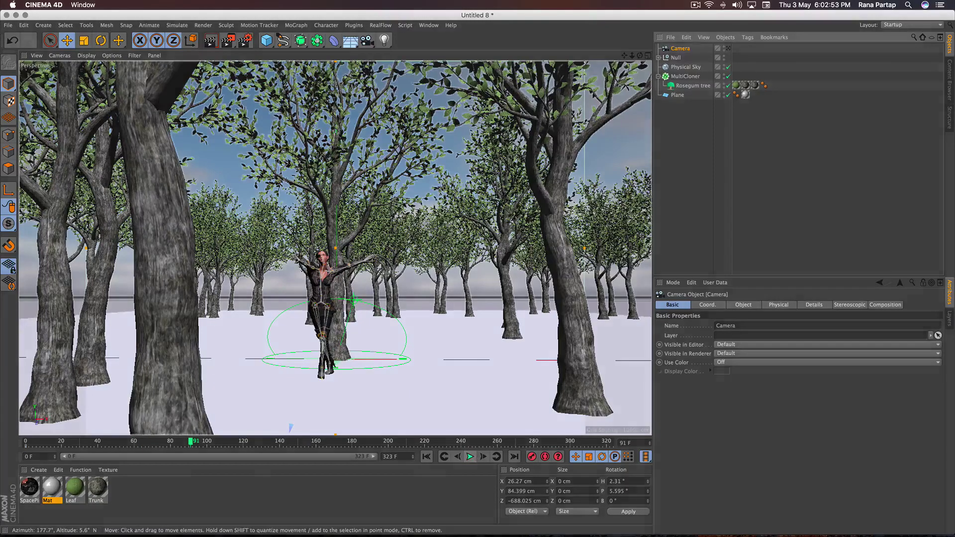
click(211, 40)
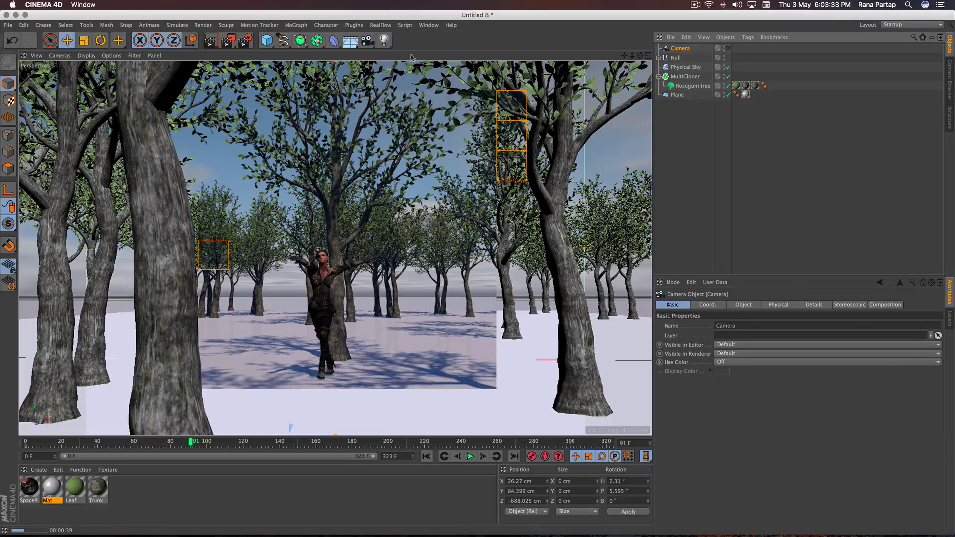
drag(384, 40, 423, 63)
Add a light raised into the branches and give it Shadow Maps (Soft) shadows
click(430, 63)
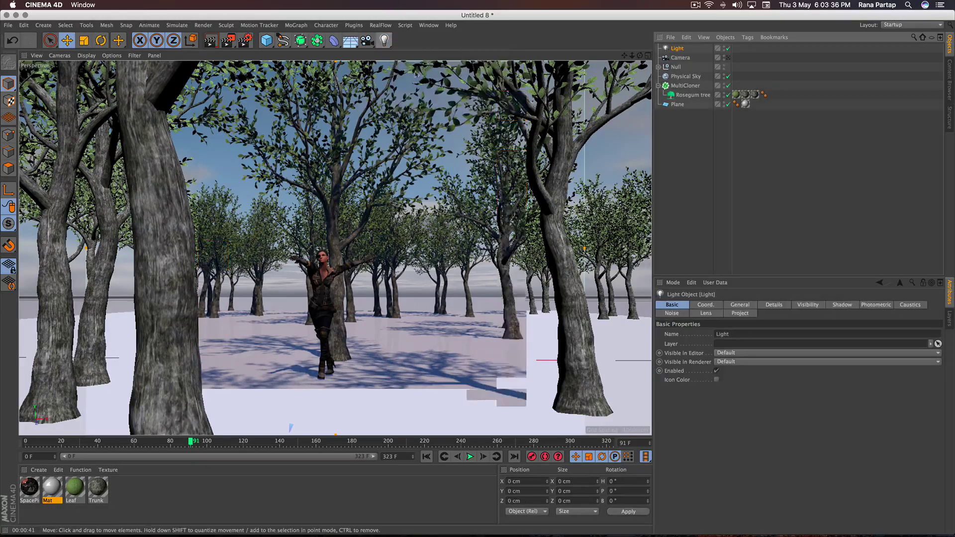
drag(336, 226, 302, 101)
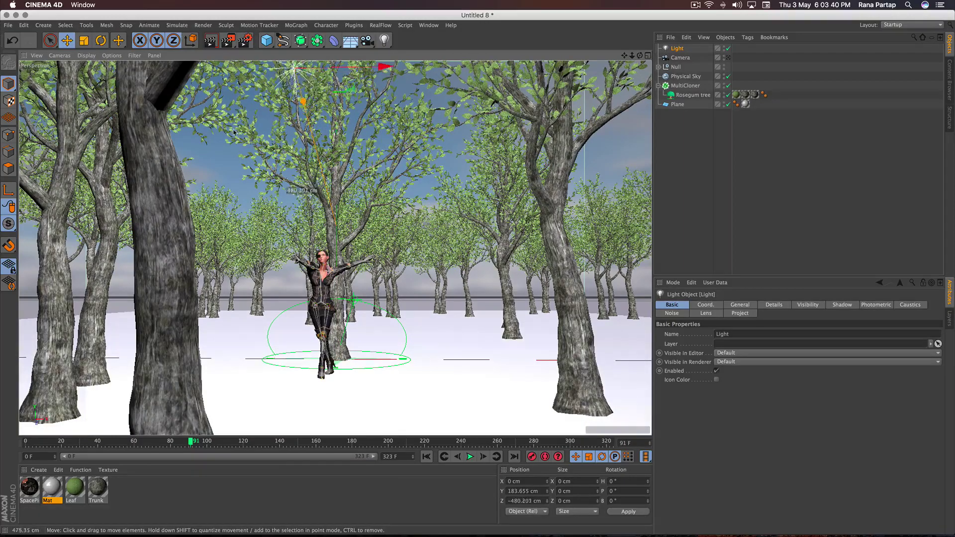
click(738, 306)
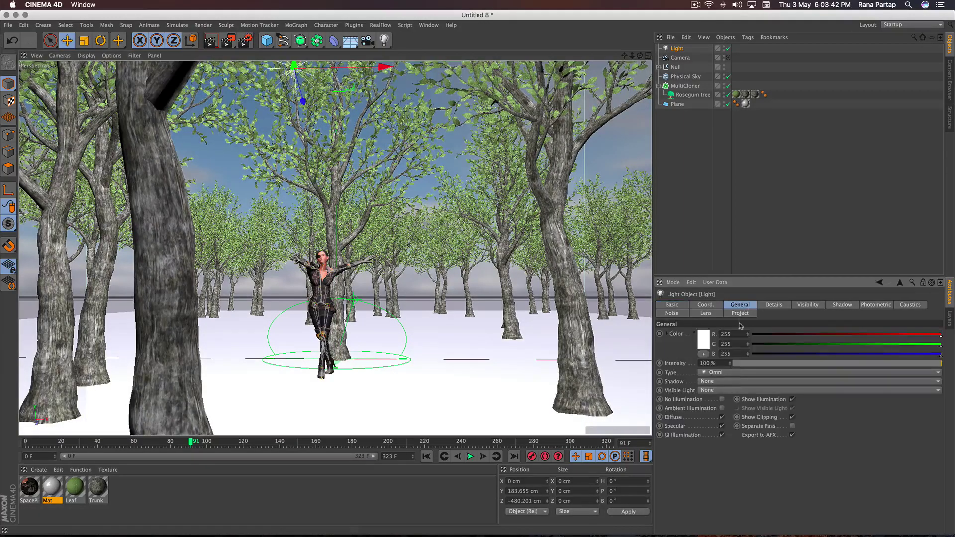
click(735, 381)
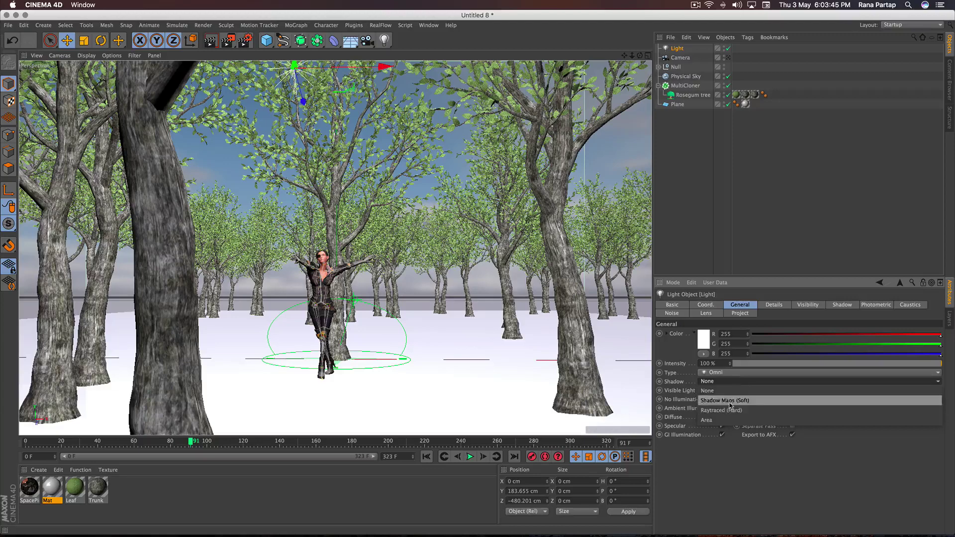
click(732, 404)
Review the light's shadow settings and test-render the viewport with Ctrl+R
click(843, 305)
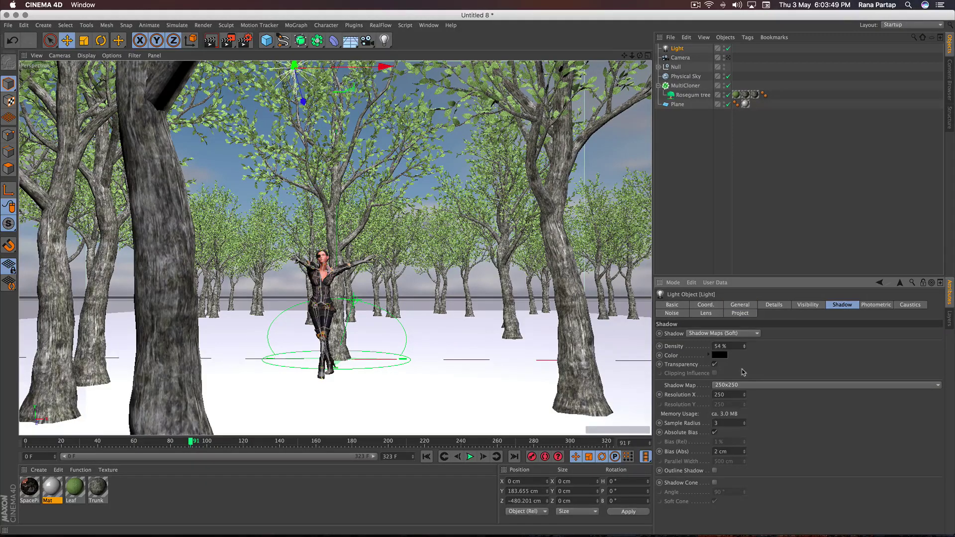
key(ctrl+r)
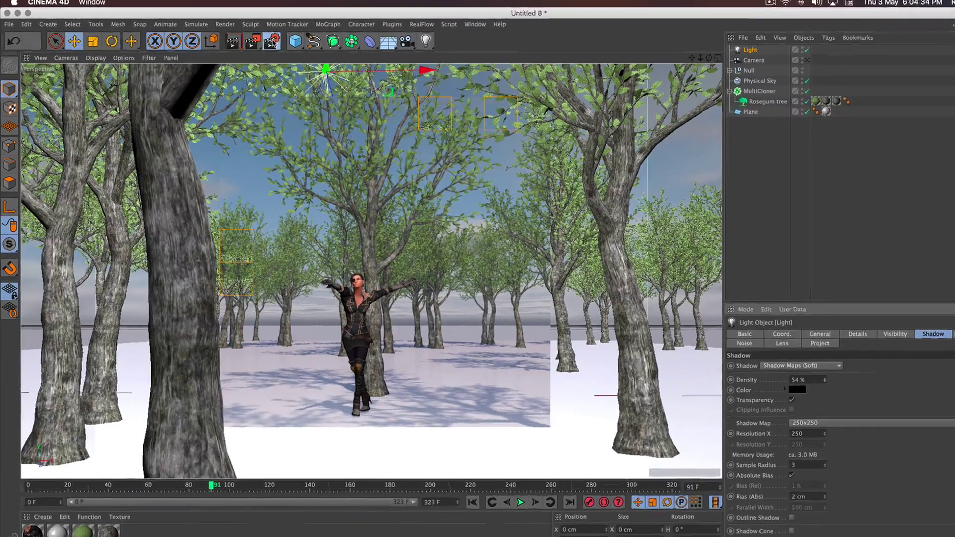
click(245, 41)
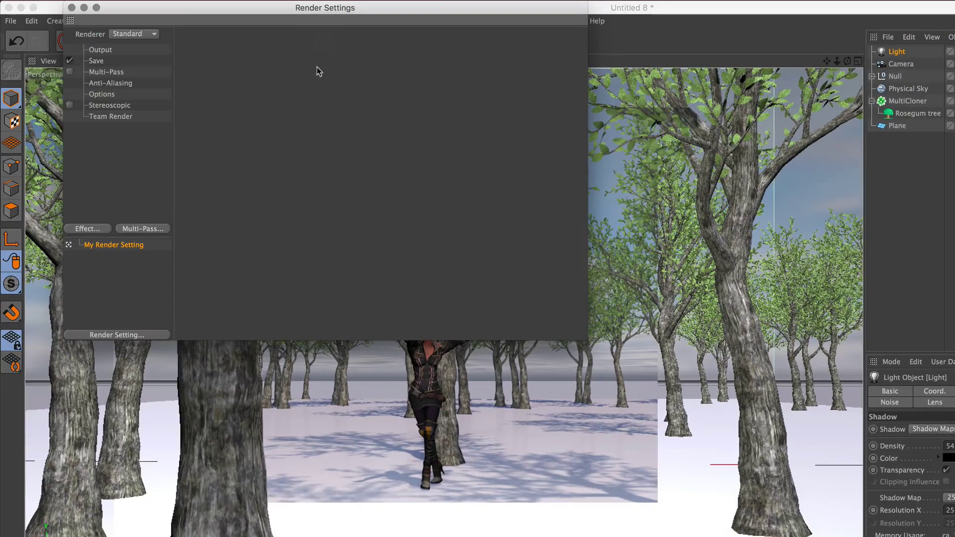
Add an Ambient Occlusion effect to the render settings and close the window
click(95, 230)
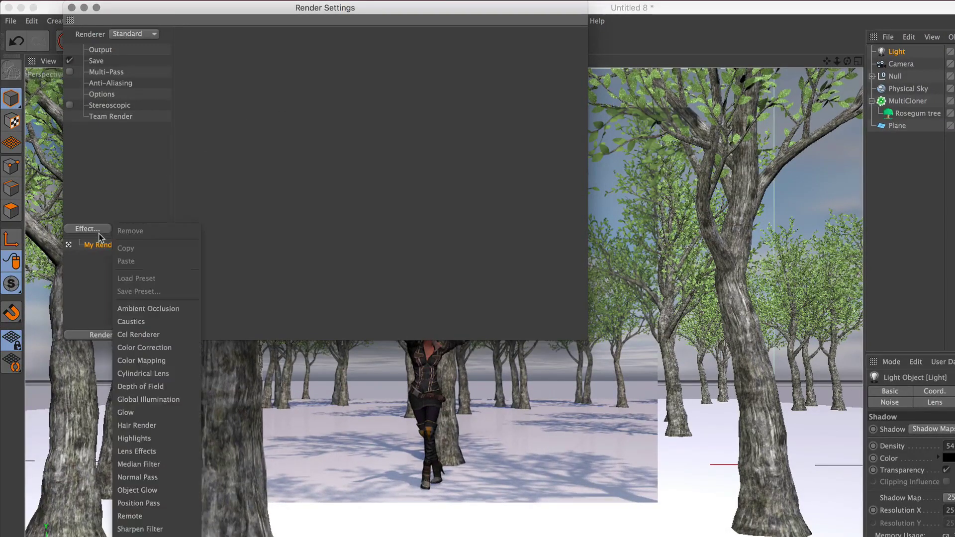
click(188, 310)
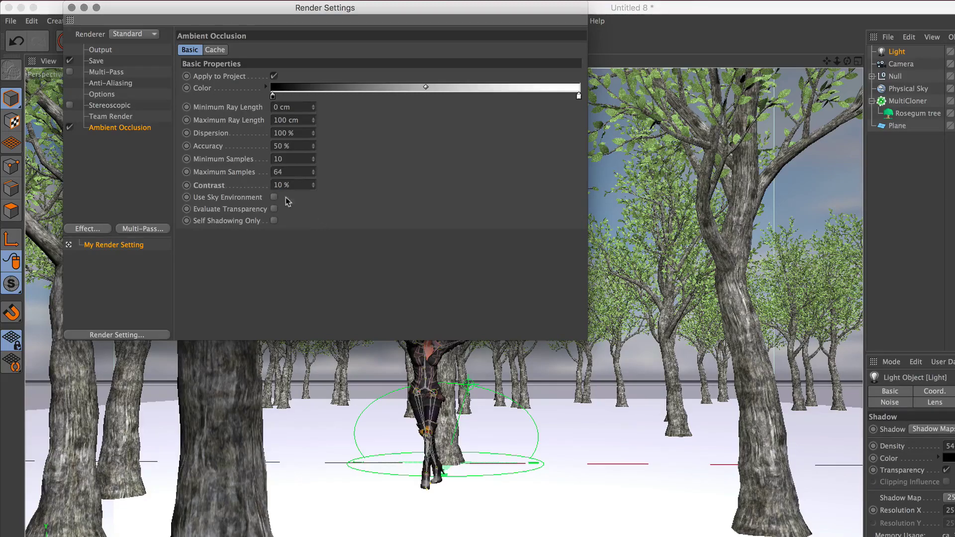
click(71, 7)
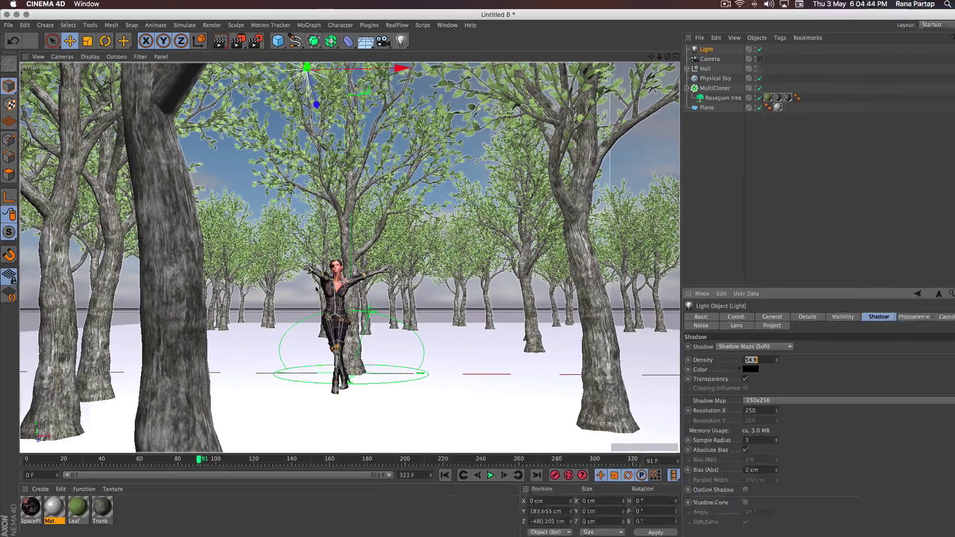
click(267, 40)
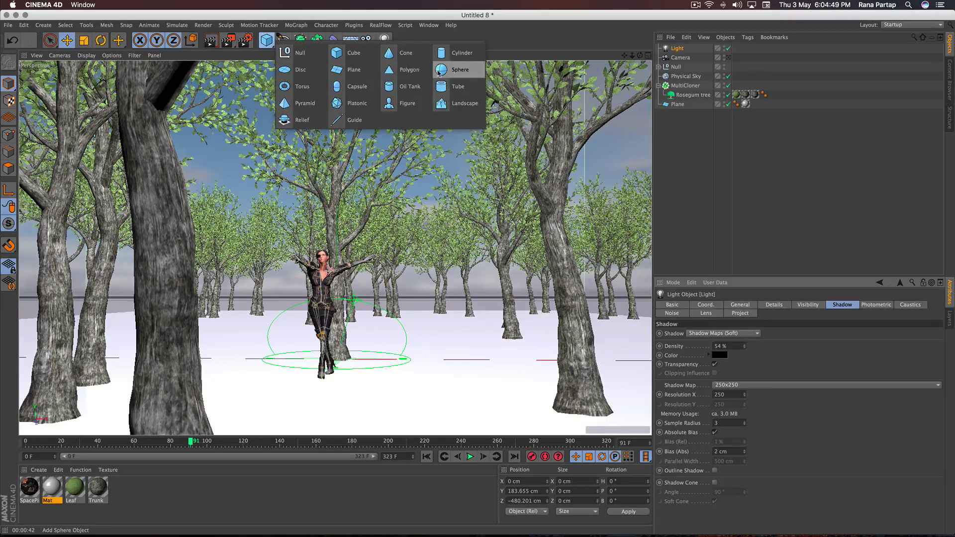
Add a sphere of about 19 cm radius, raised 73 cm and shifted 55 cm right
click(450, 69)
drag(415, 364, 351, 358)
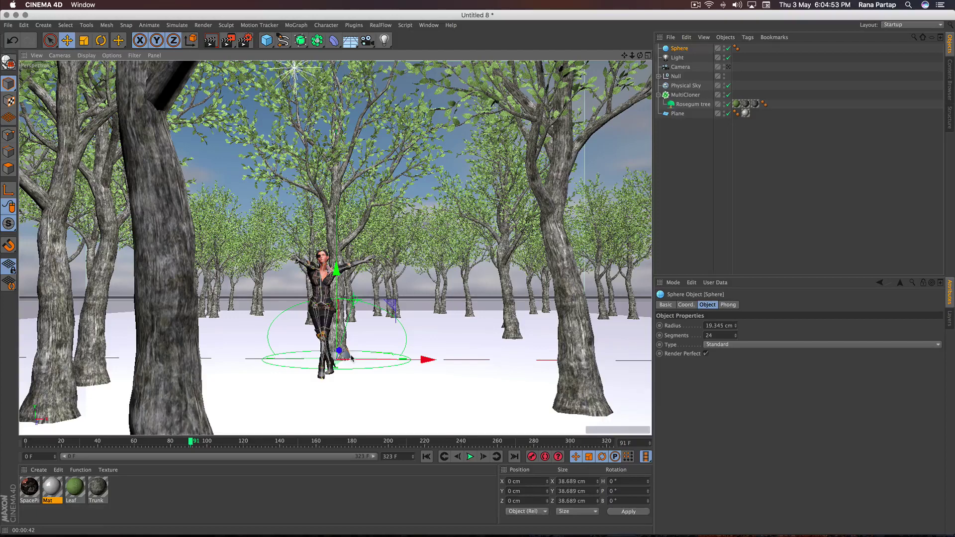
drag(338, 348, 425, 322)
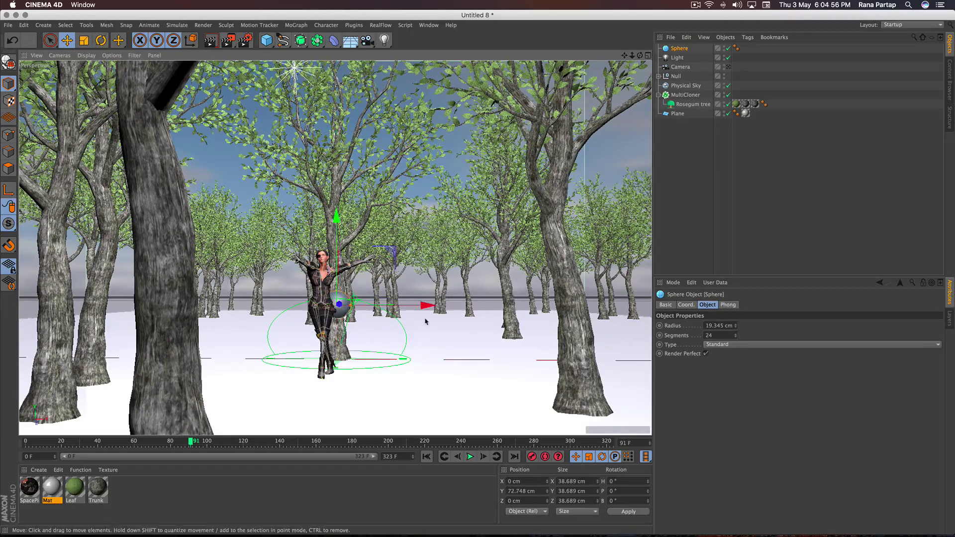
drag(345, 308, 382, 309)
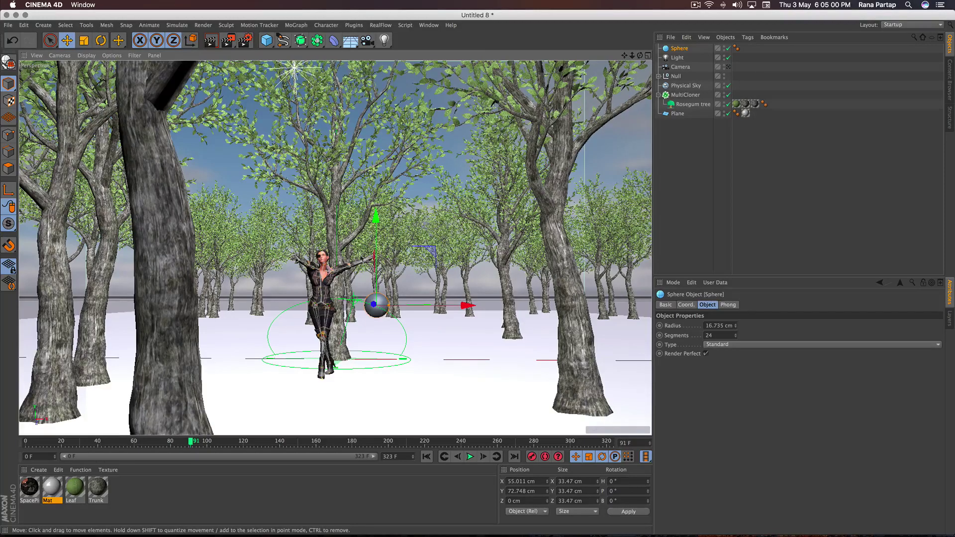
Add a MoGraph Cloner and place the sphere inside it
click(296, 25)
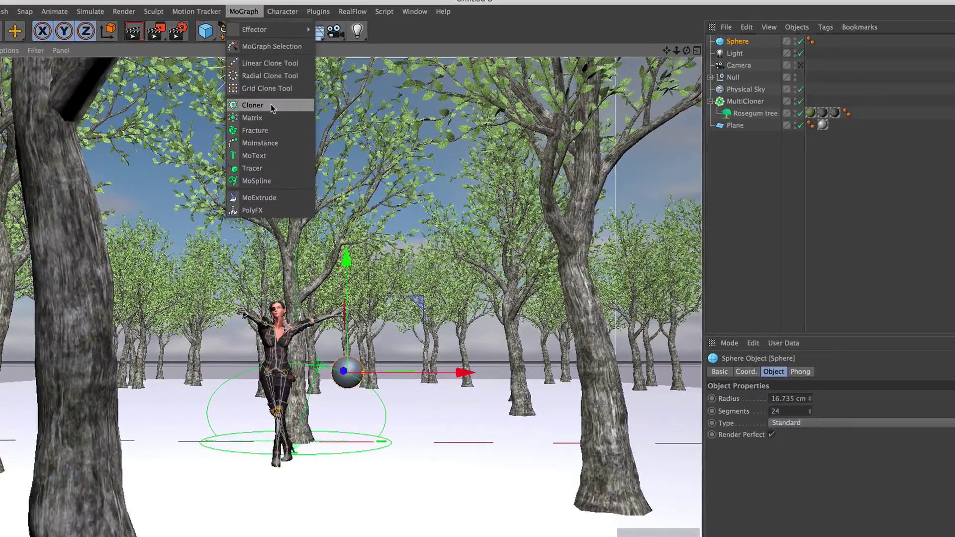
click(272, 106)
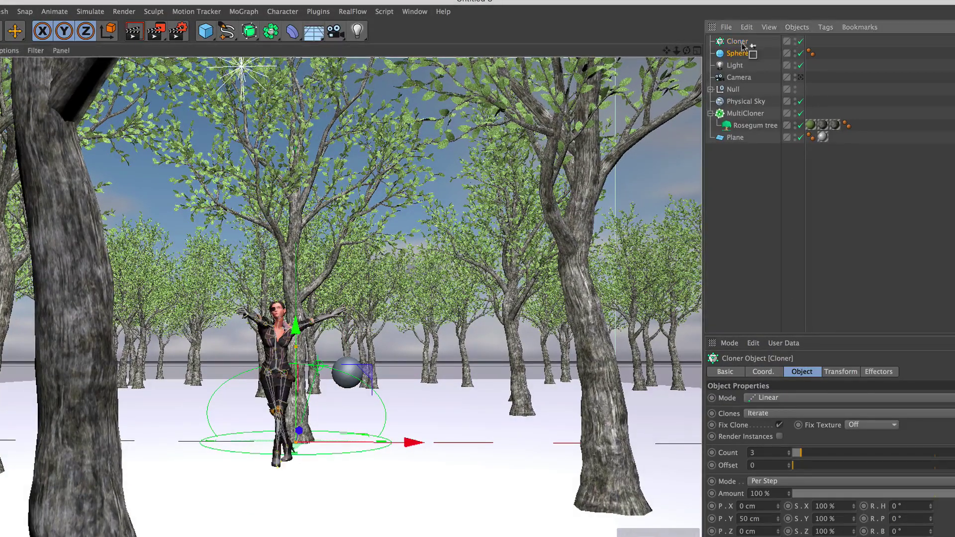
drag(741, 53, 744, 45)
click(726, 43)
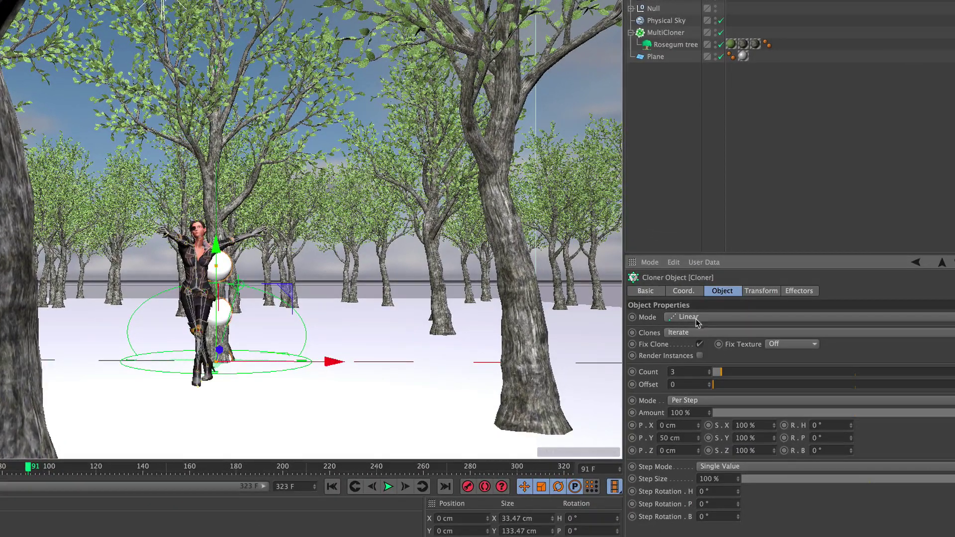
Set the Cloner to a 9 × 9 × 9 Grid Array raised up through the trees
click(701, 321)
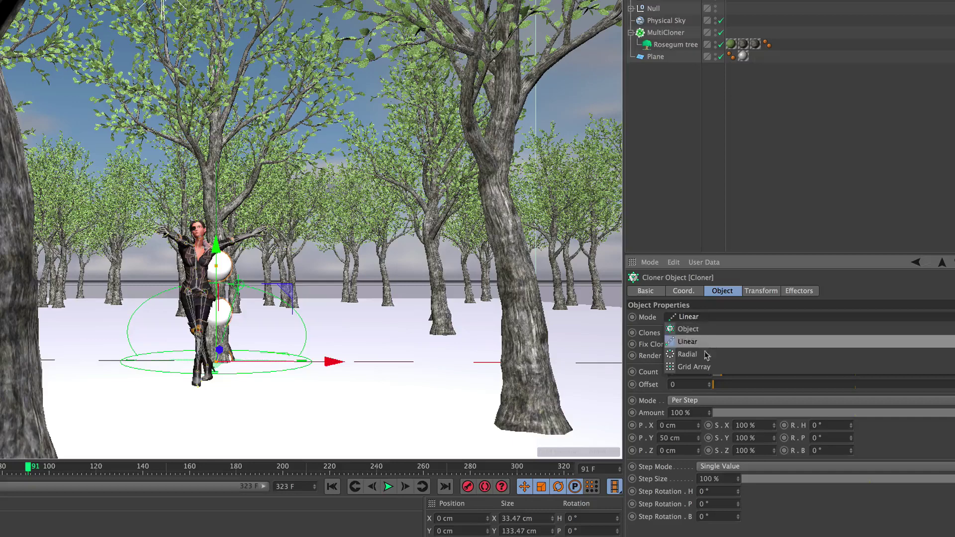
click(721, 366)
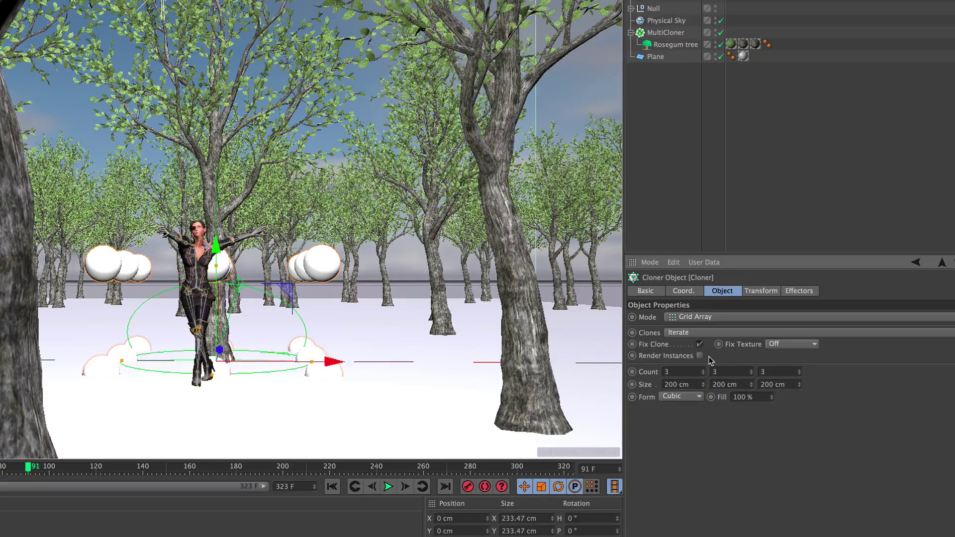
drag(216, 248, 230, 159)
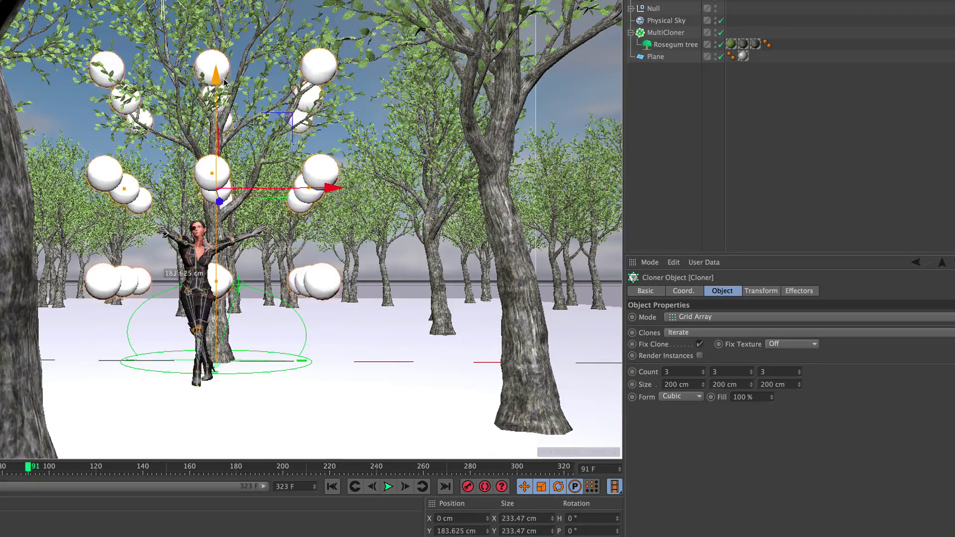
click(681, 371)
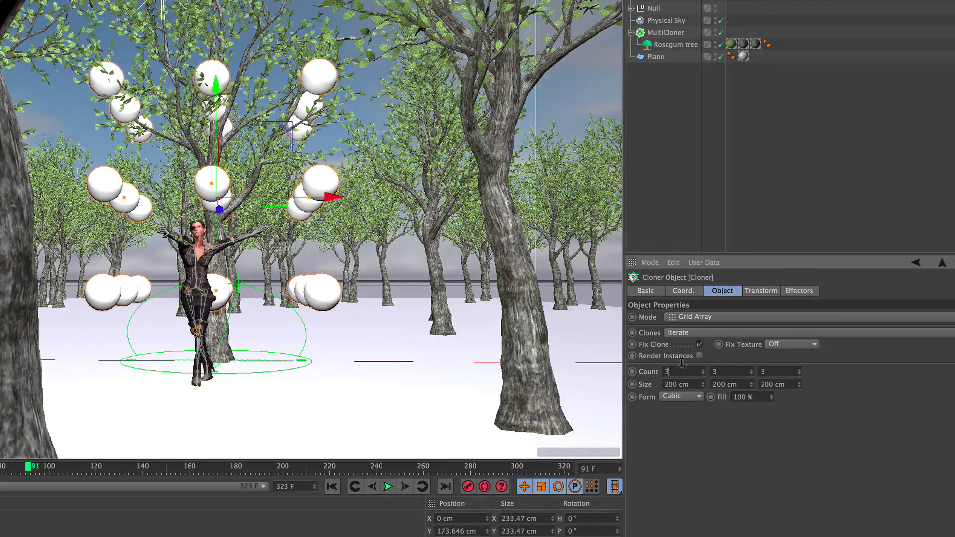
text(5)
click(715, 372)
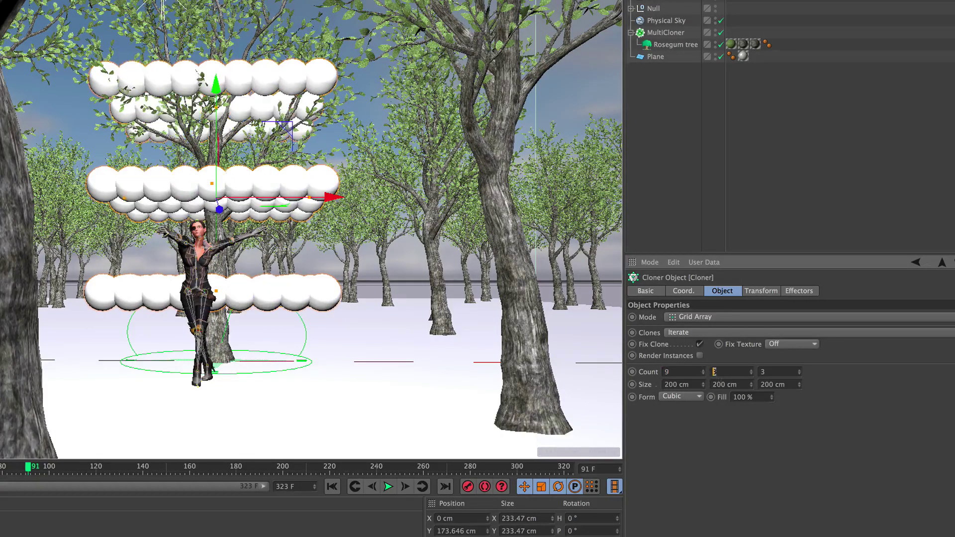
text(9)
key(Return)
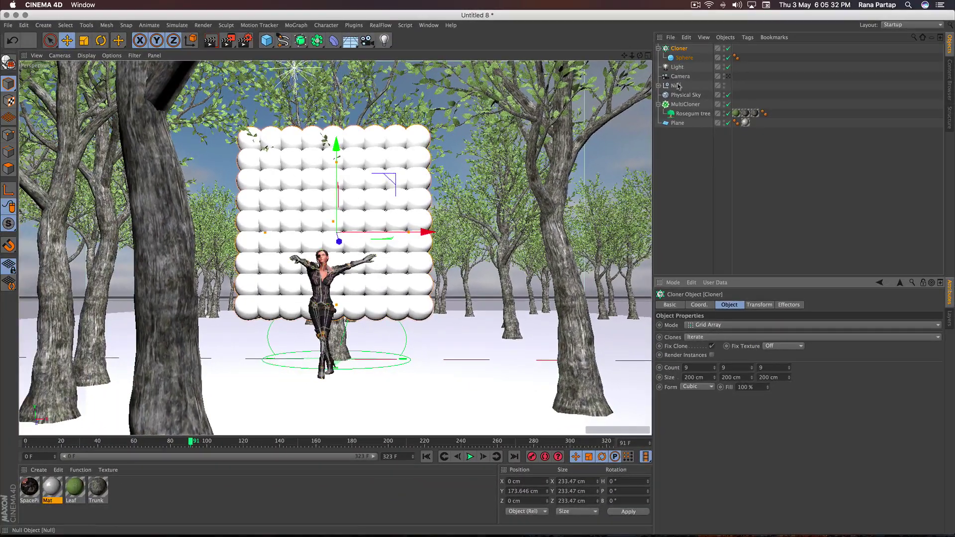
Orbit, zoom and pan the view to see the sphere clone wall face-on
mouse_move(387, 232)
alt+mouse_down()
mouse_move(381, 189)
mouse_move(358, 214)
alt+mouse_up()
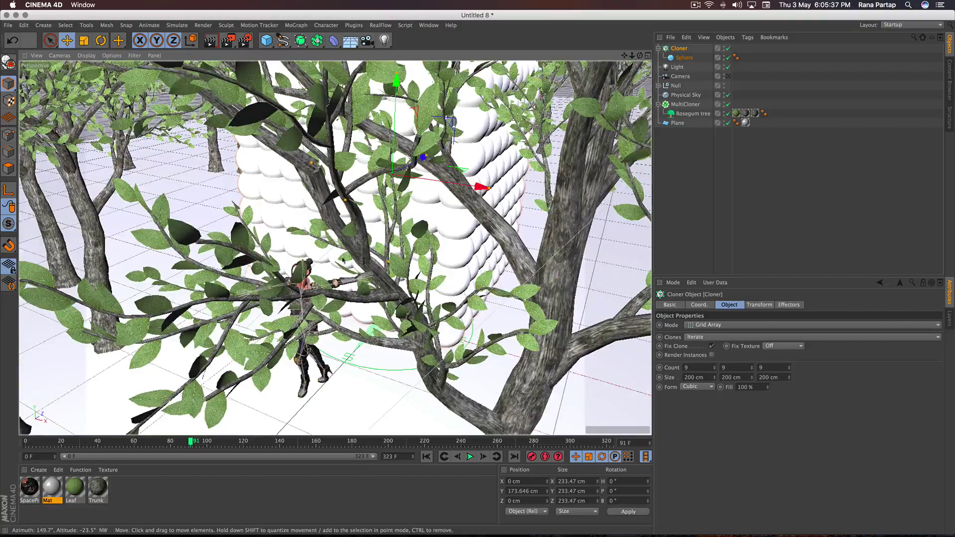
scroll(400, 199, up, 3)
scroll(412, 184, up, 3)
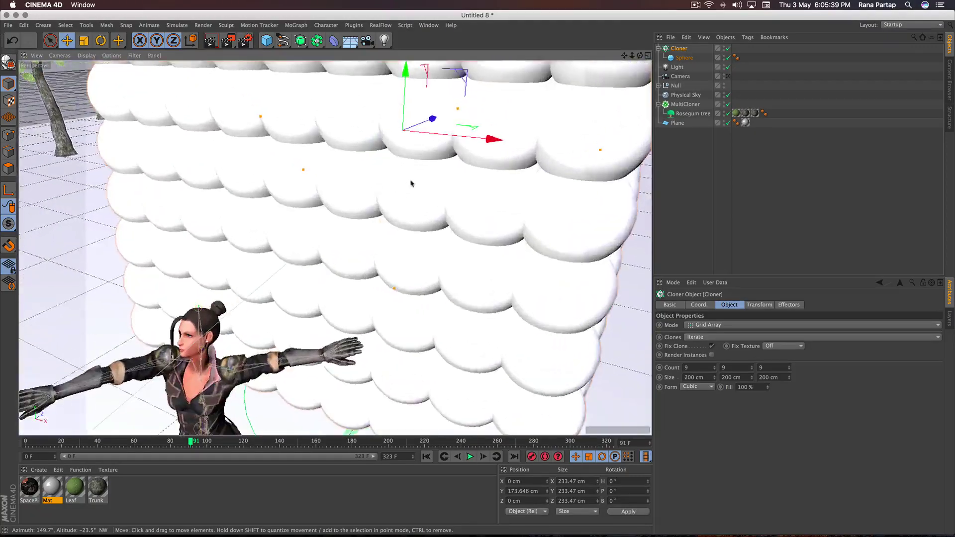
scroll(399, 235, up, 2)
scroll(393, 238, up, 2)
scroll(383, 243, down, 5)
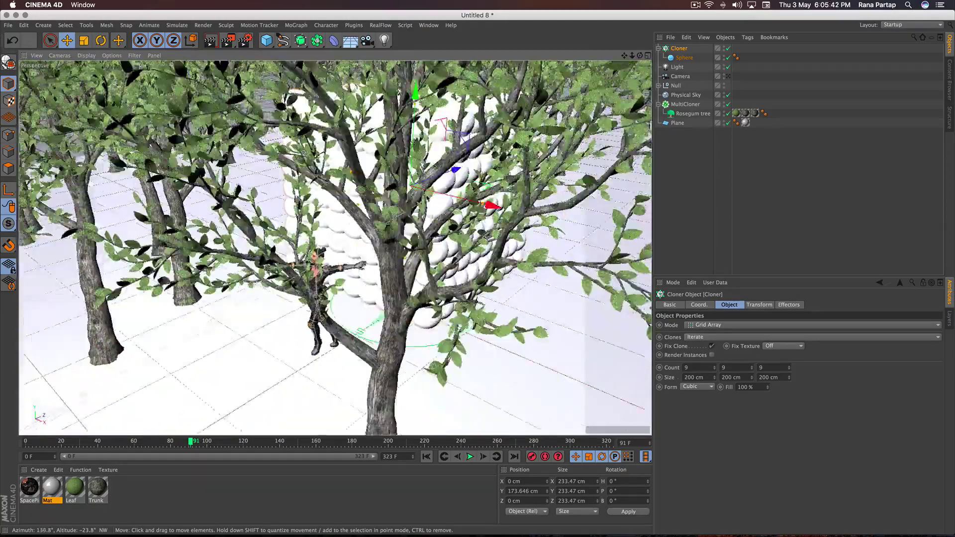
mouse_move(383, 242)
alt+mouse_down()
mouse_move(308, 233)
mouse_move(318, 209)
mouse_move(404, 212)
alt+mouse_up()
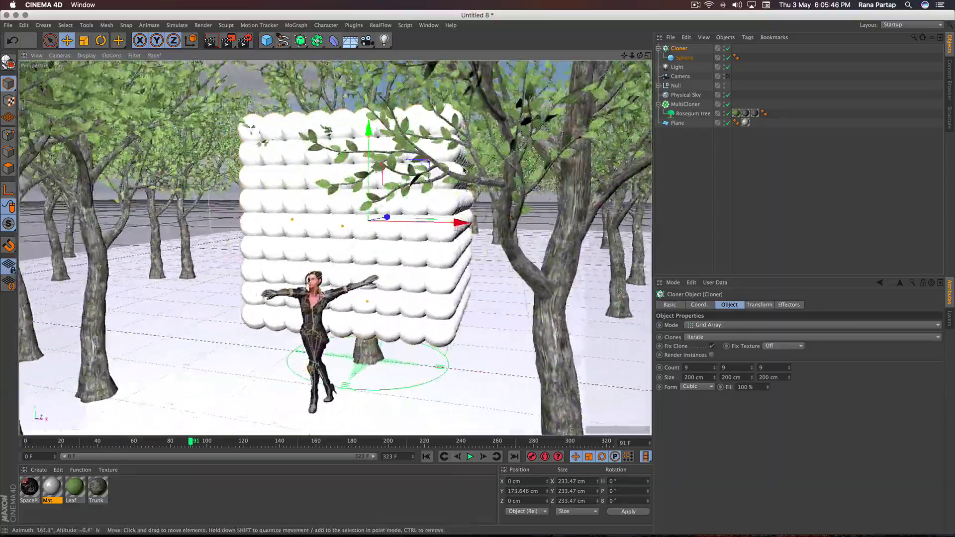
scroll(392, 267, down, 3)
scroll(392, 268, down, 3)
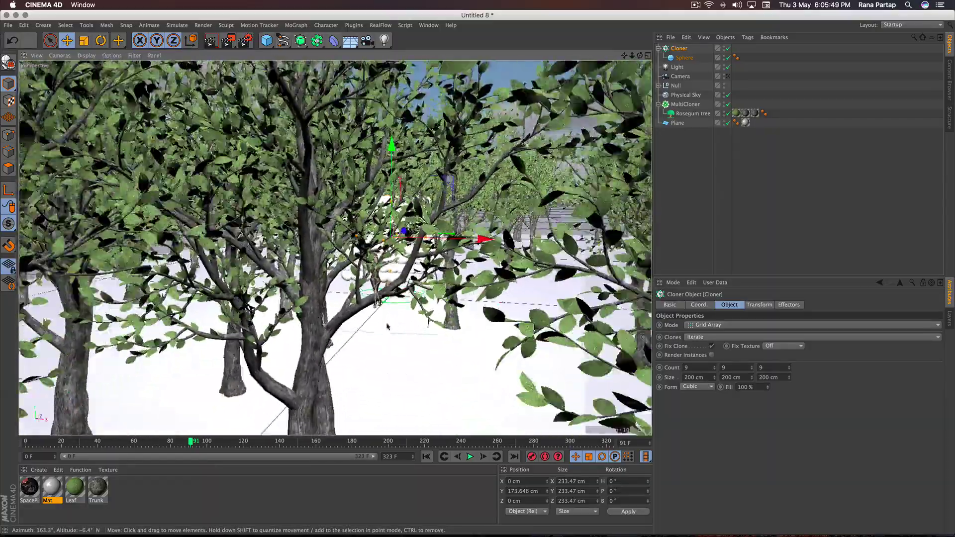
scroll(392, 268, down, 1)
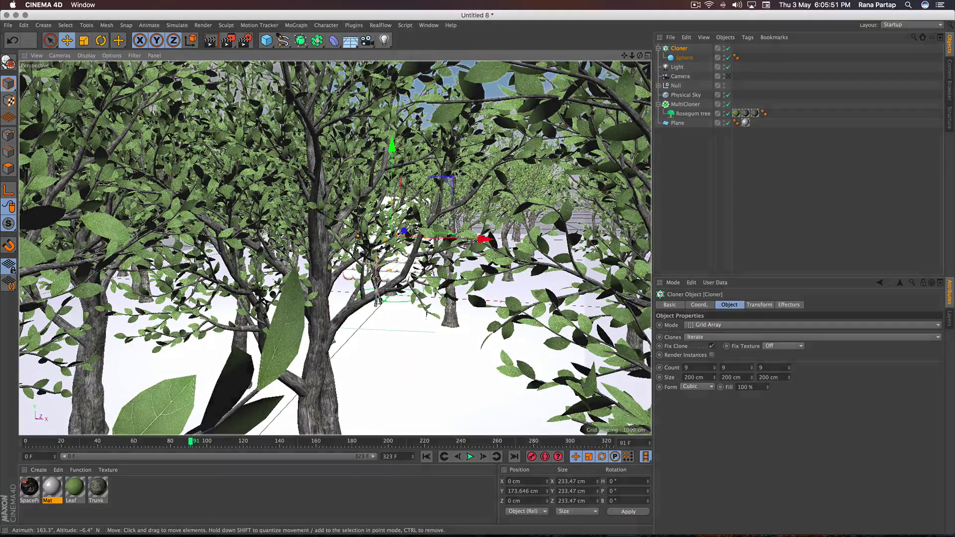
alt+middle_drag(393, 234, 372, 279)
Lift the clone grid high above the canopy to Y 1147.782 cm, then maximize the perspective view
drag(372, 192, 373, 72)
click(648, 56)
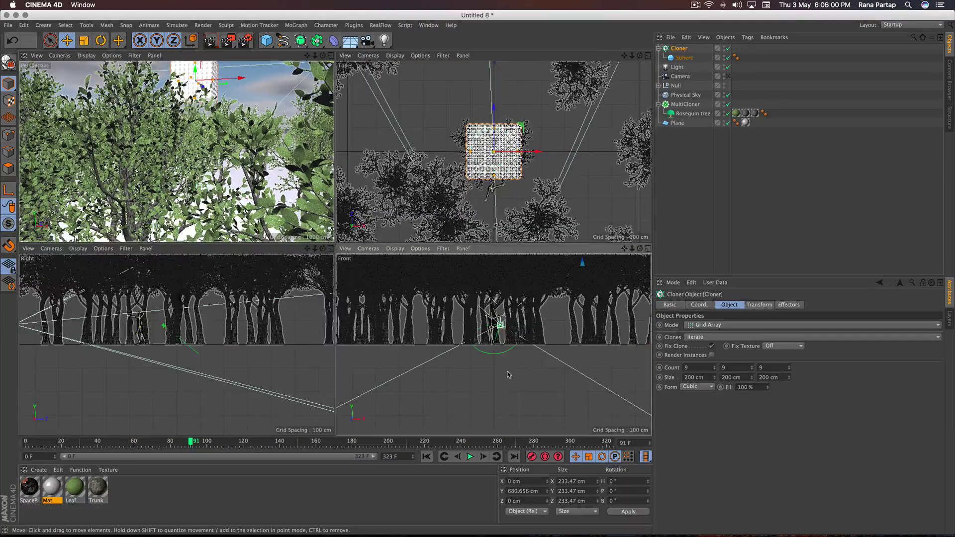
mouse_move(623, 248)
mouse_down()
mouse_move(631, 358)
mouse_move(633, 267)
mouse_move(630, 293)
mouse_up()
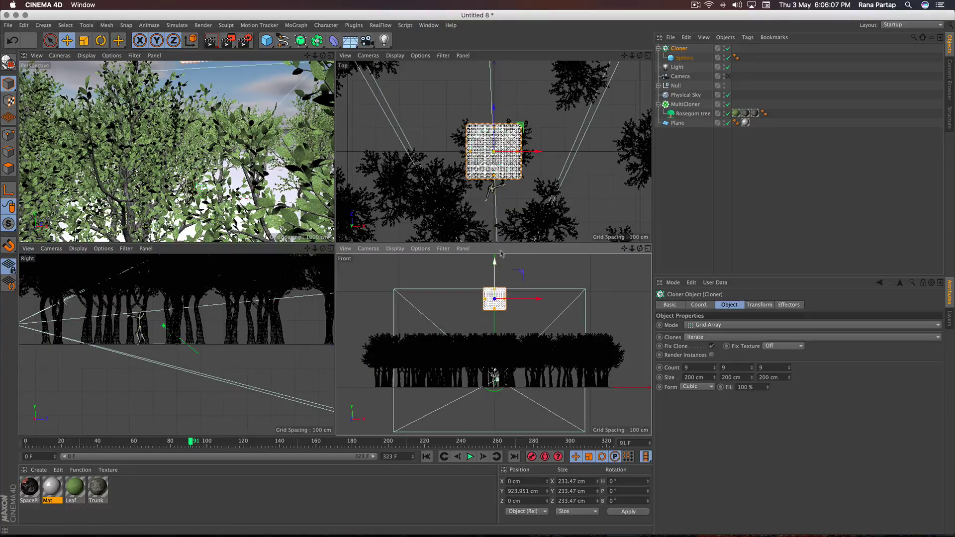
mouse_move(638, 58)
mouse_down()
mouse_move(492, 112)
mouse_move(495, 100)
mouse_up()
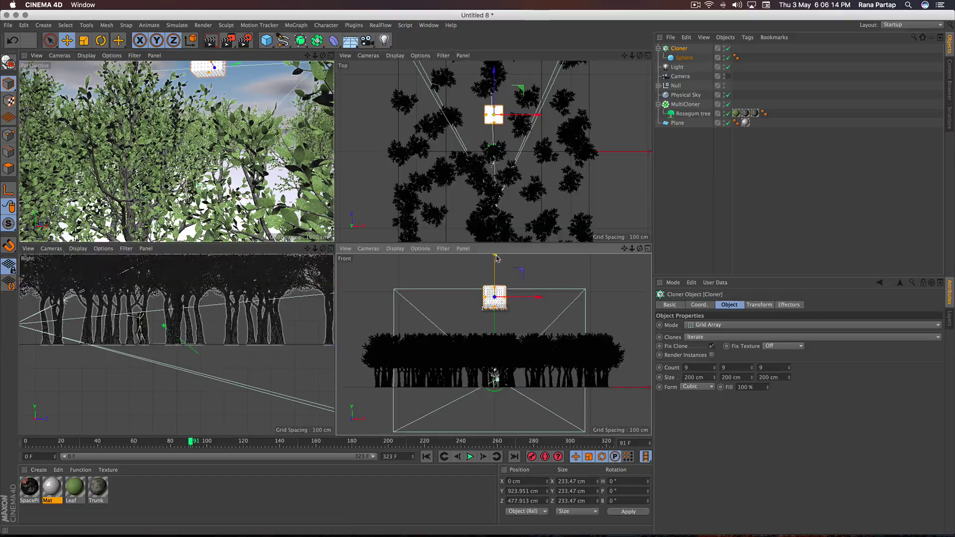
drag(494, 263, 497, 245)
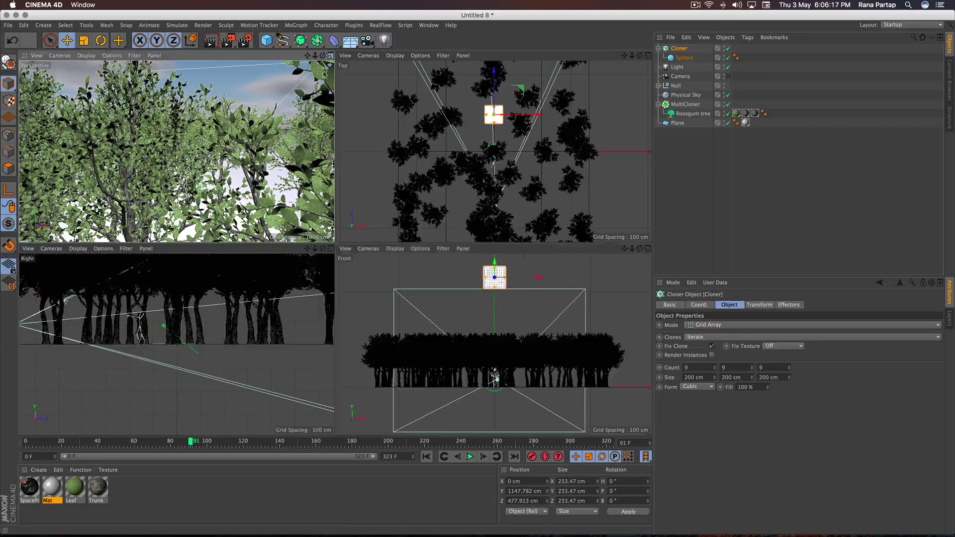
key(F1)
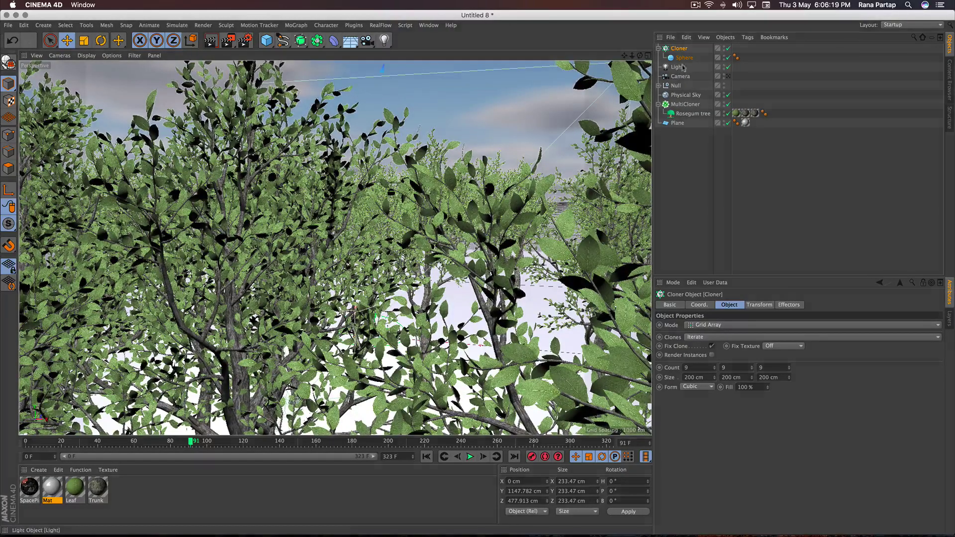
Give the Cloner a Rigid Body tag applied to children, with Individual Elements set to All
click(726, 78)
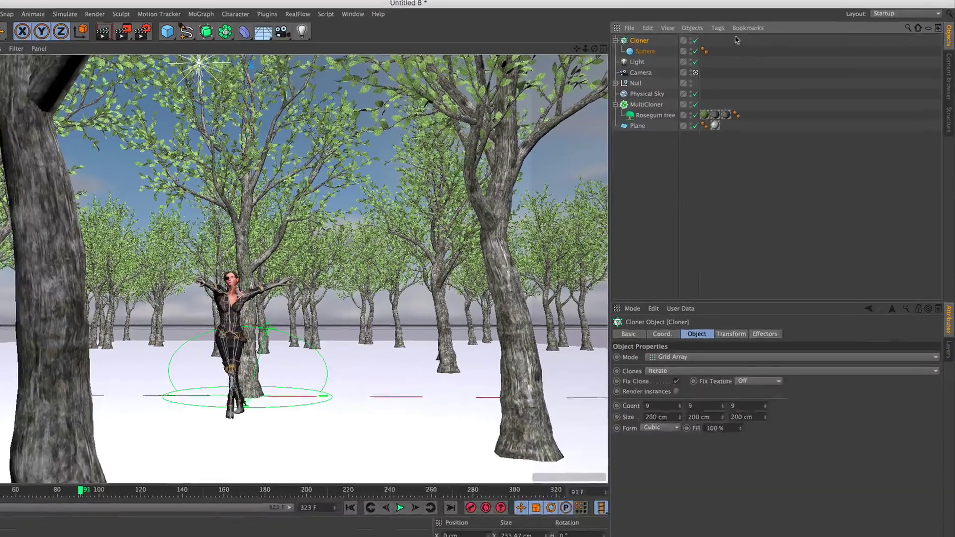
click(749, 38)
mouse_move(731, 159)
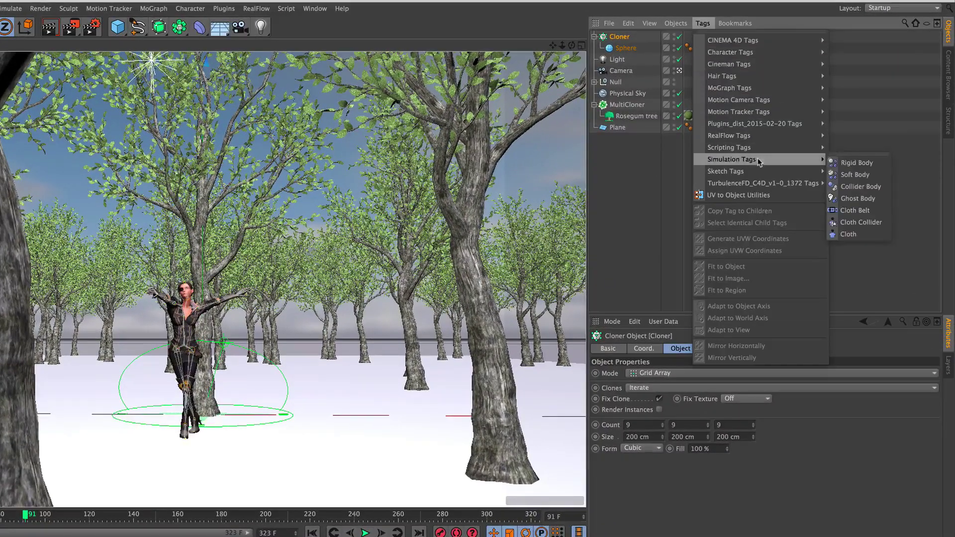
click(878, 167)
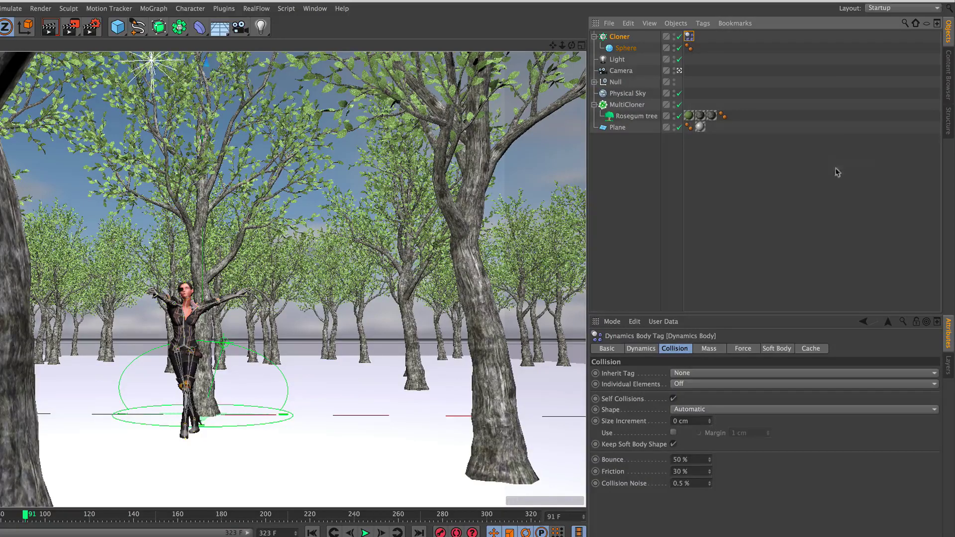
click(698, 374)
click(746, 399)
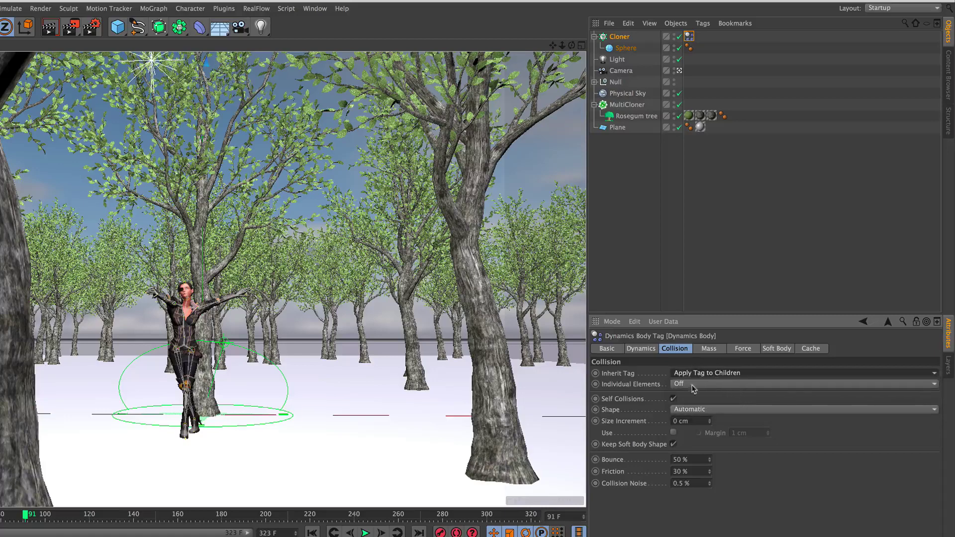
click(721, 385)
click(712, 433)
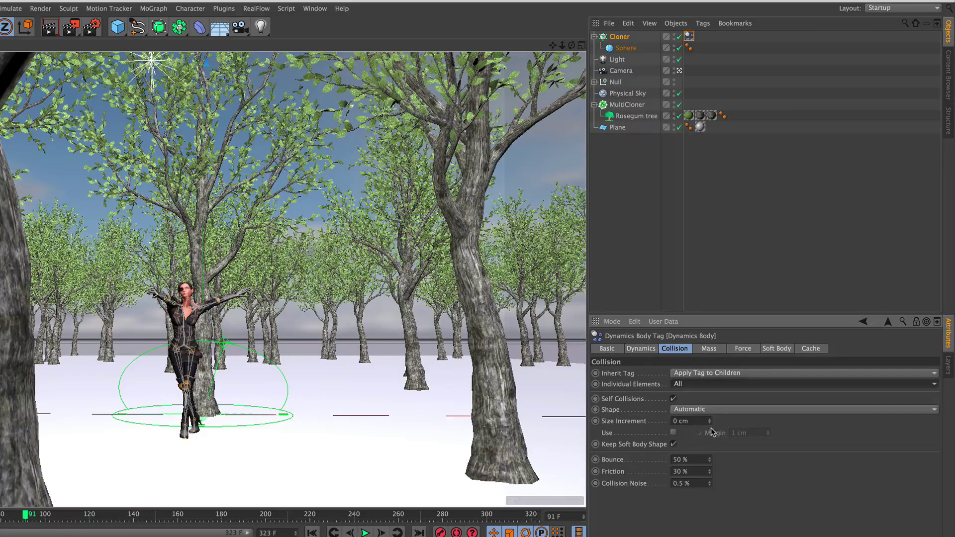
Add a Collider Body tag to the ground Plane
click(615, 129)
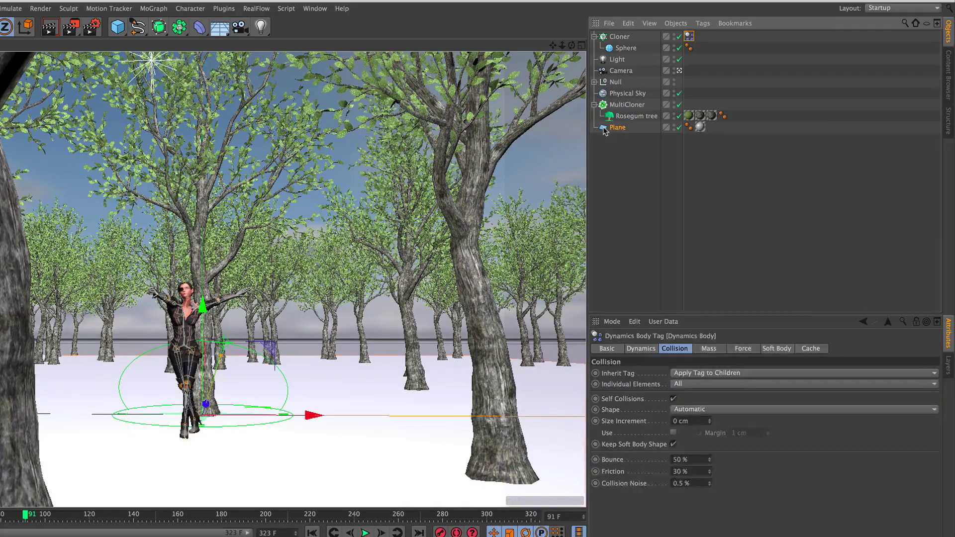
click(702, 23)
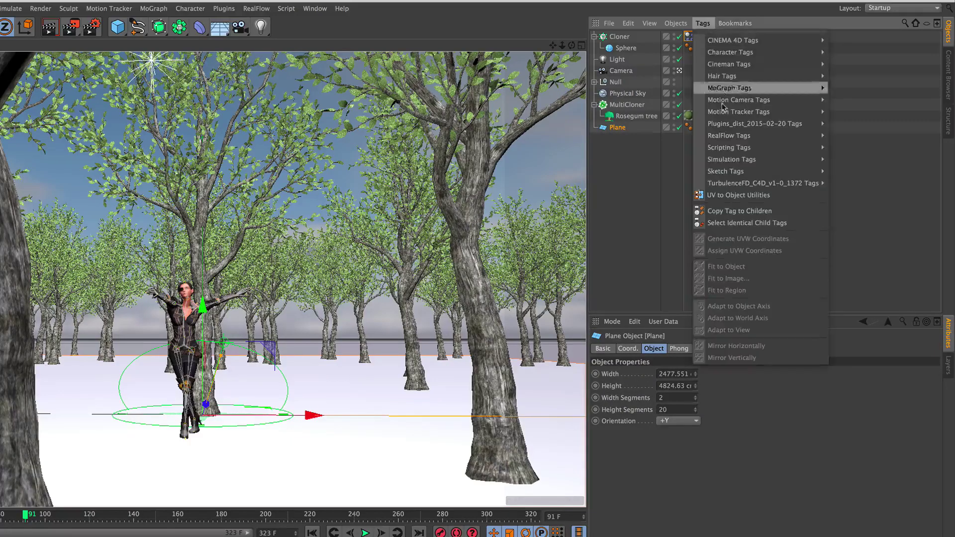
mouse_move(731, 160)
click(882, 191)
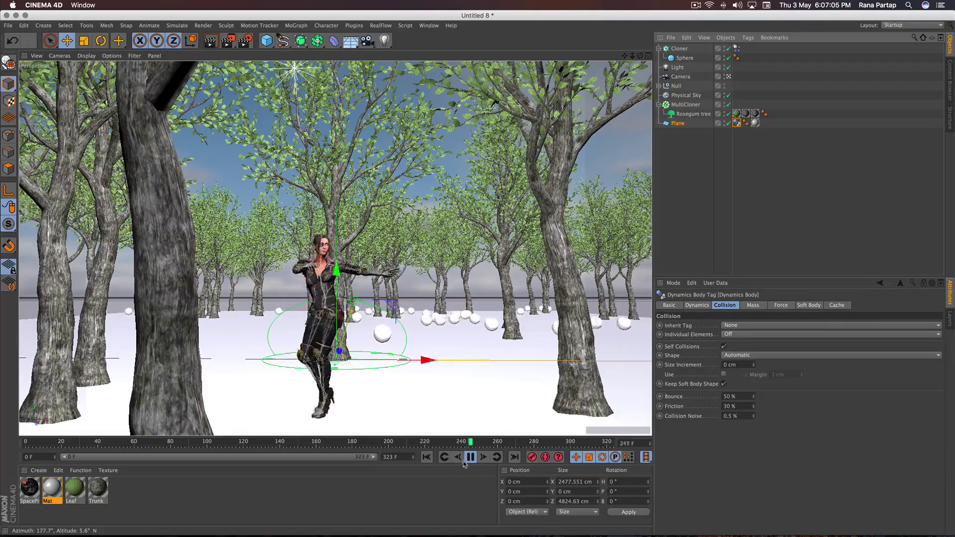
Set the Cloner grid count to 11 × 11 × 11 and play the fall to frame 130
click(426, 457)
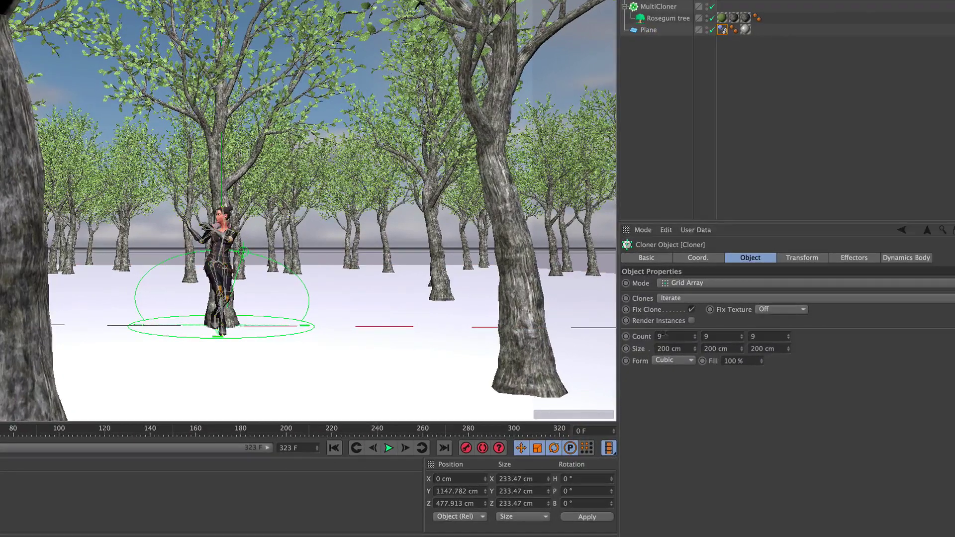
double_click(665, 342)
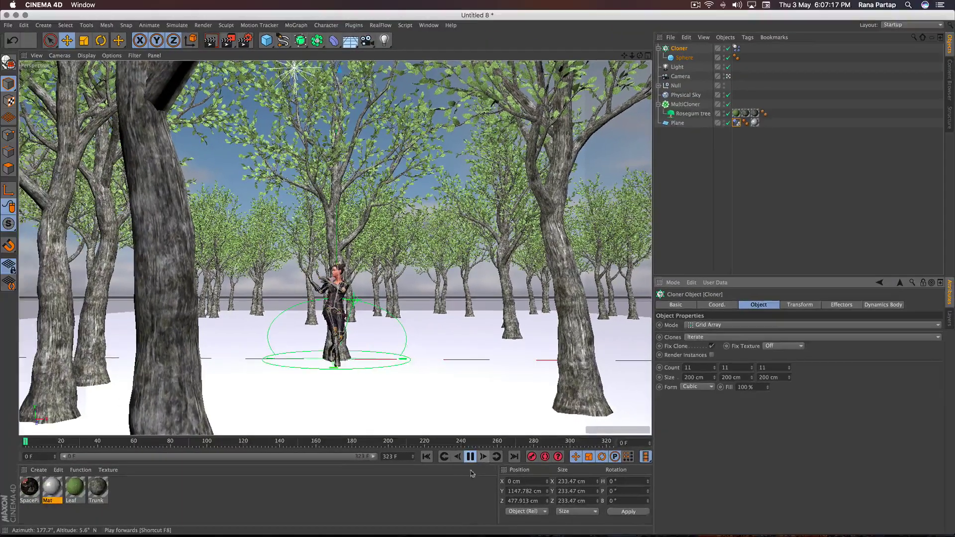
key(F8)
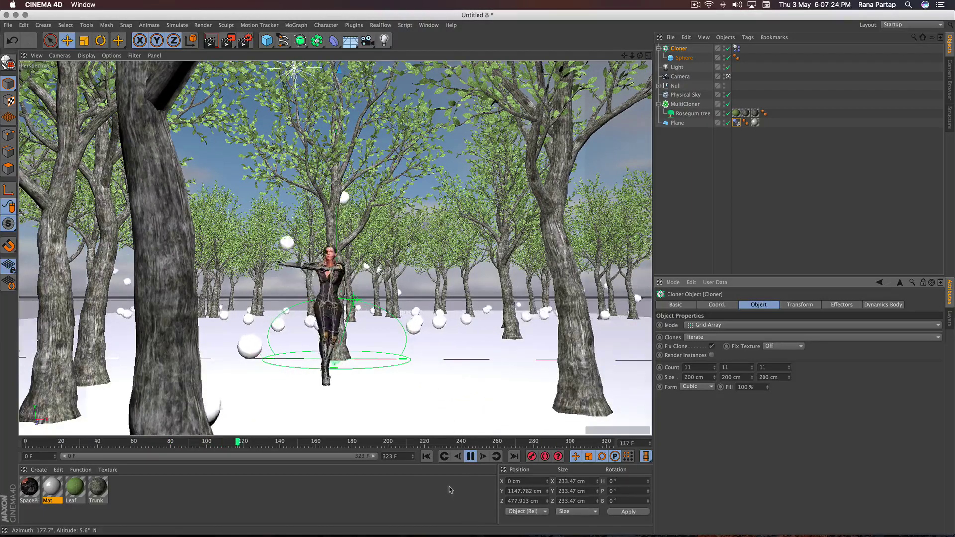
click(470, 456)
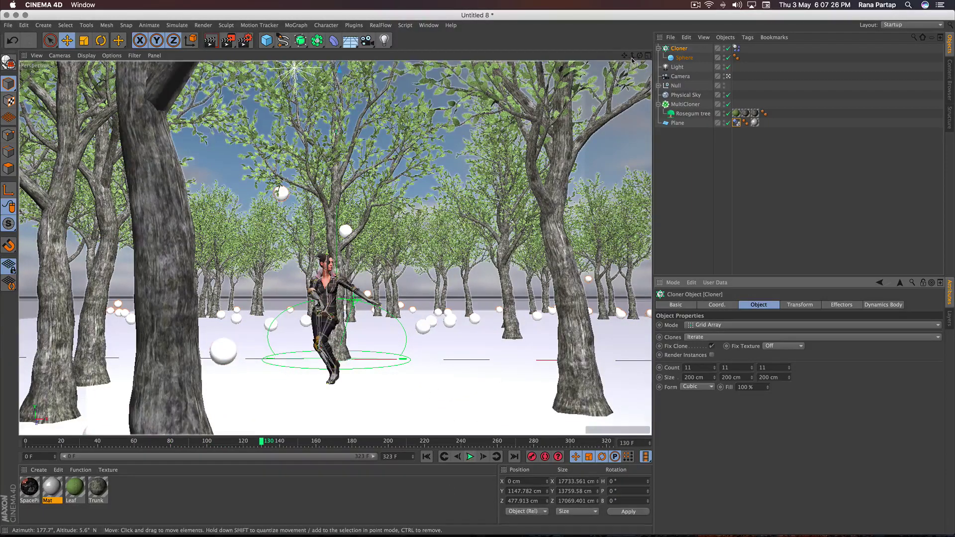
Keyframe the camera dollying toward the dancer from frame 0 to 220 with linear interpolation
click(676, 77)
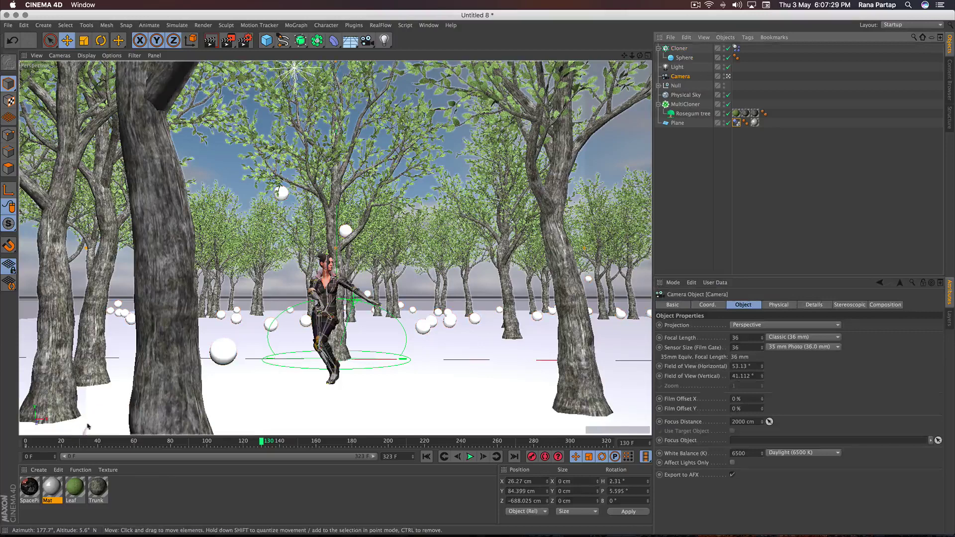
click(424, 460)
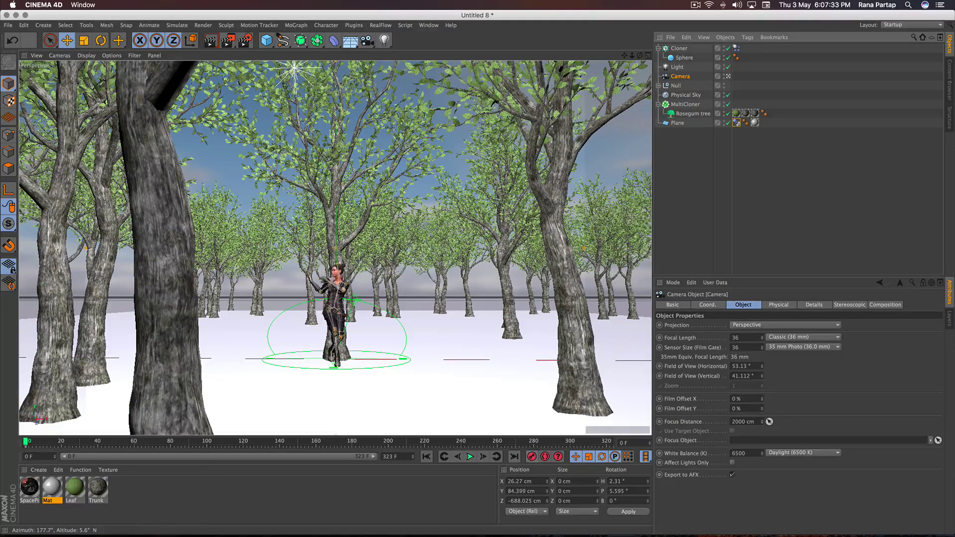
click(425, 444)
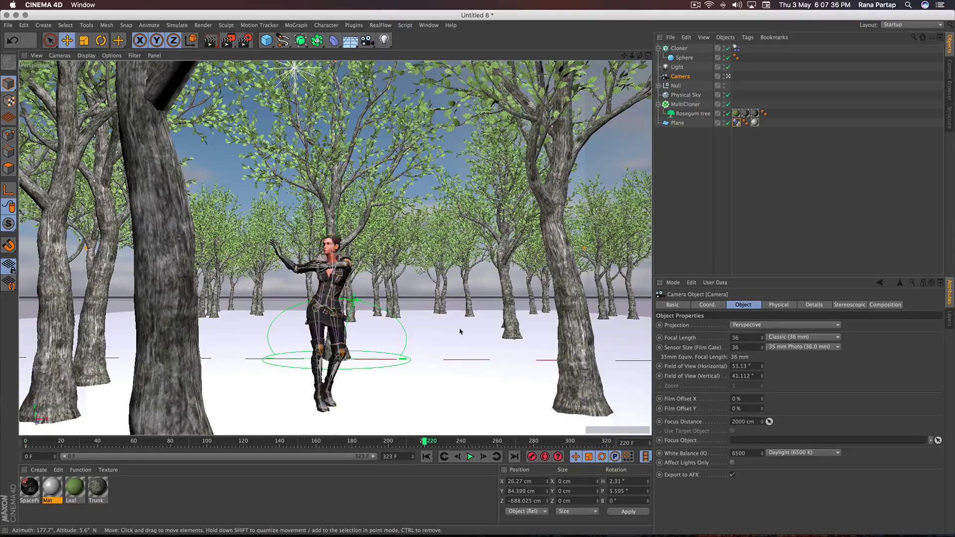
drag(631, 56, 525, 448)
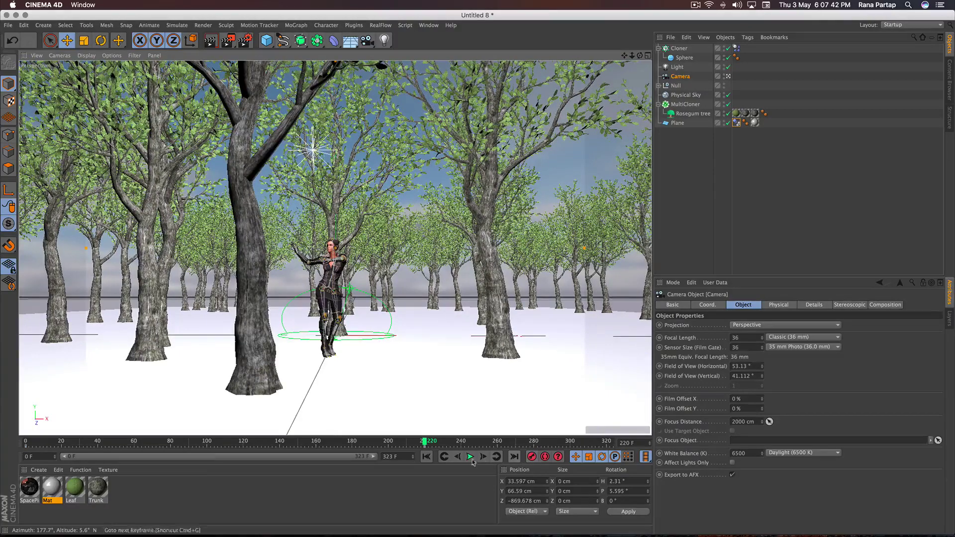
click(26, 446)
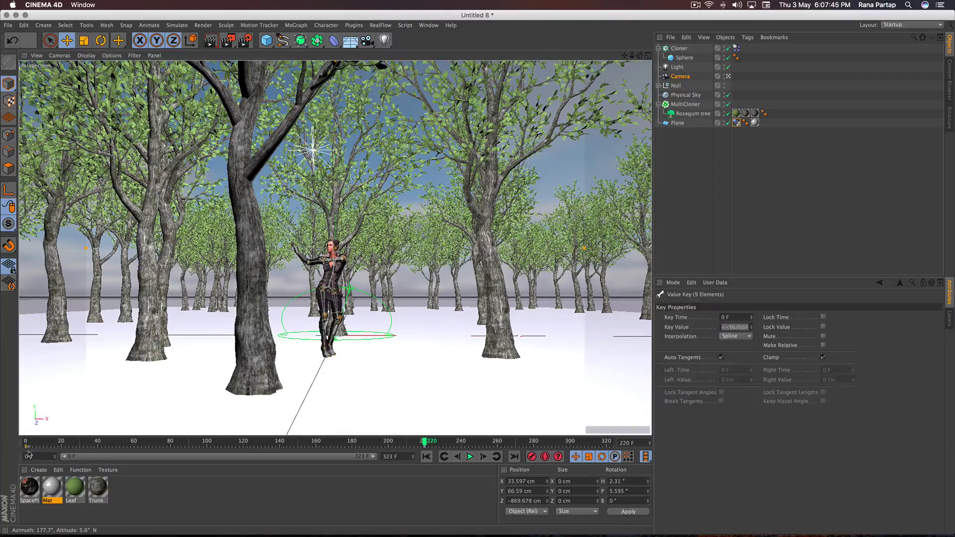
click(735, 336)
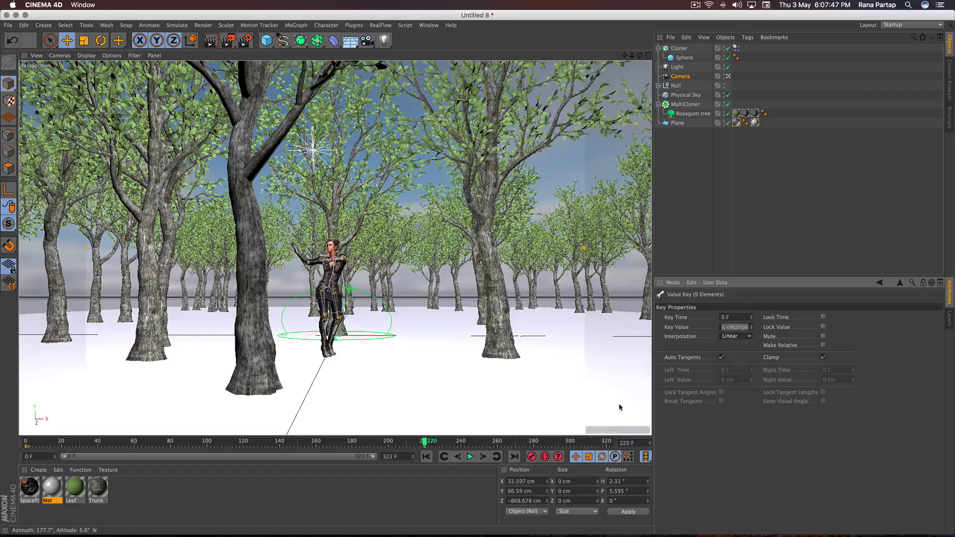
Replay the camera move from frame 0, pausing briefly at frame 126
click(426, 457)
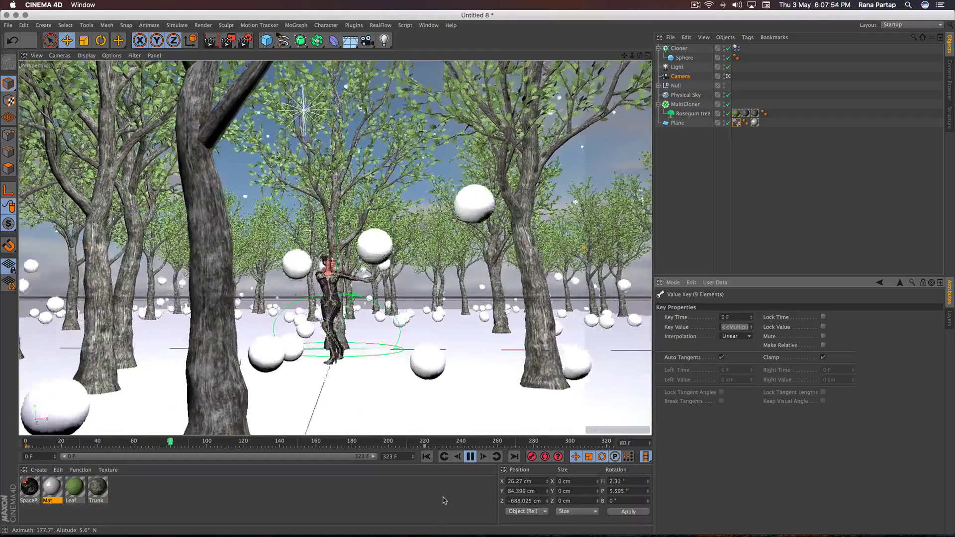
click(470, 456)
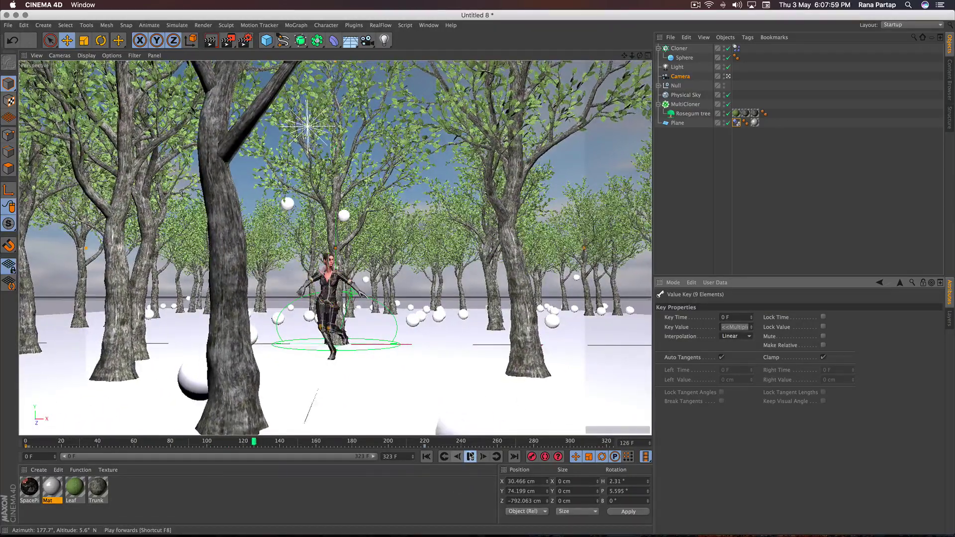
click(469, 456)
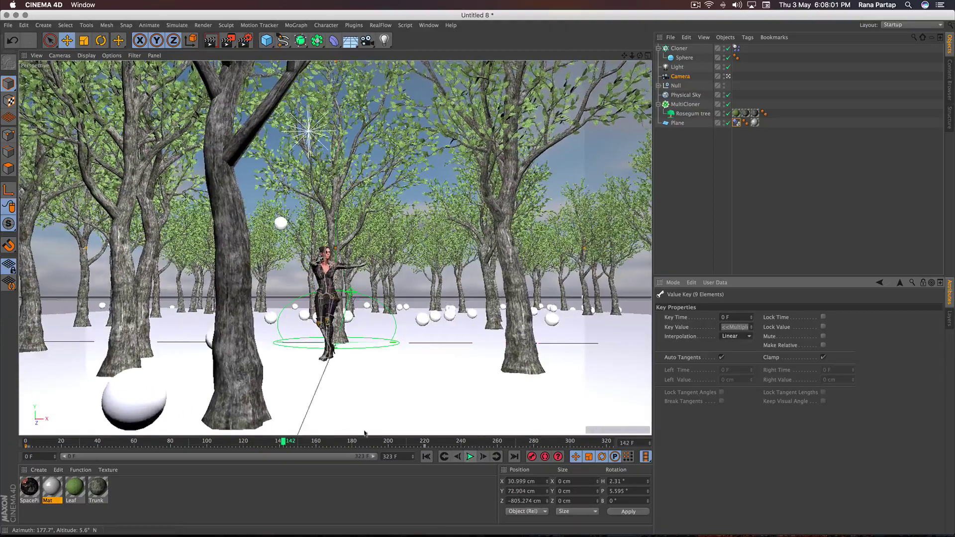
Make the tree MultiCloner a collider body with a simulation tag
click(688, 115)
click(747, 37)
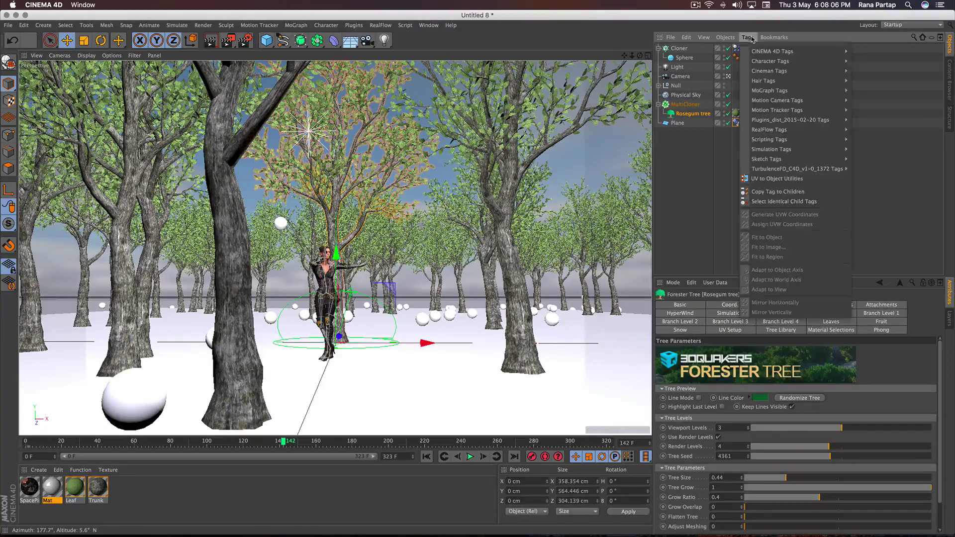
click(687, 104)
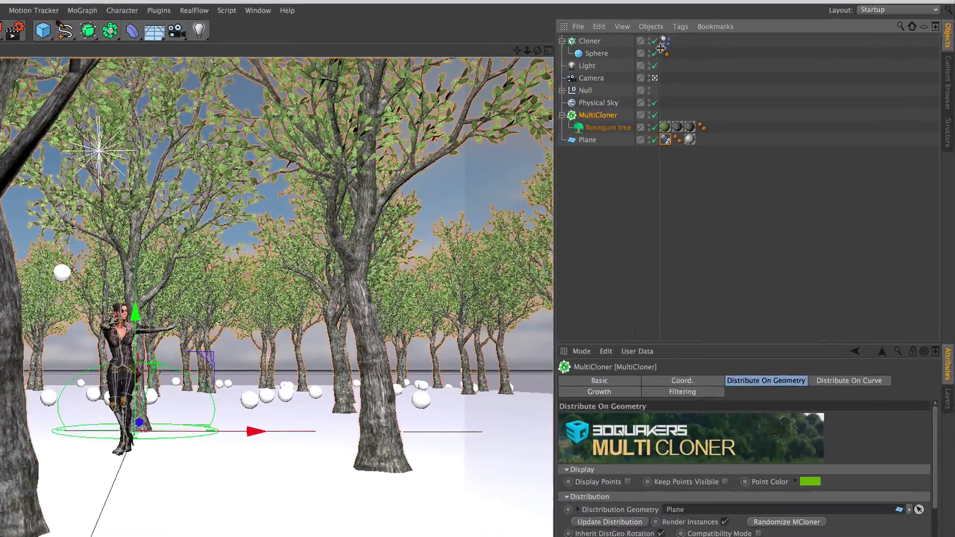
click(747, 38)
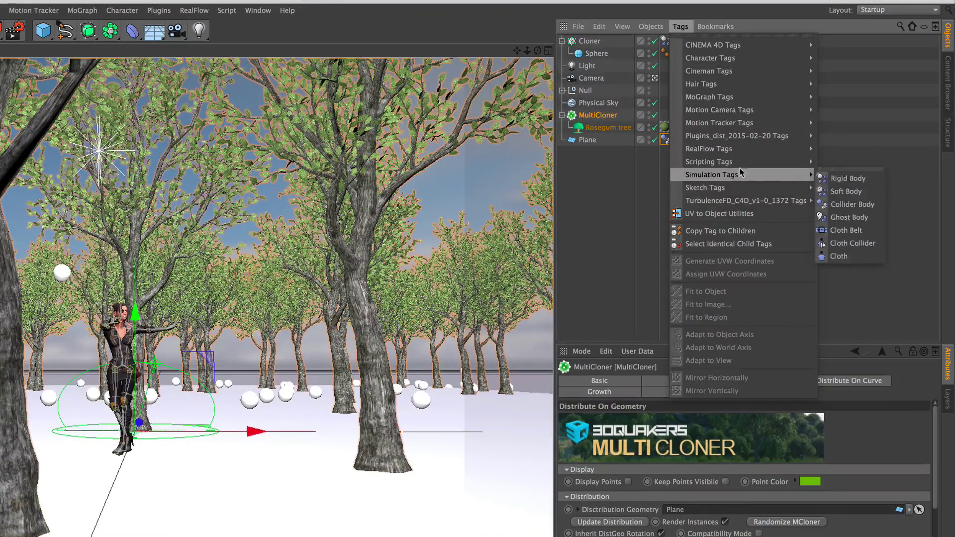
click(869, 206)
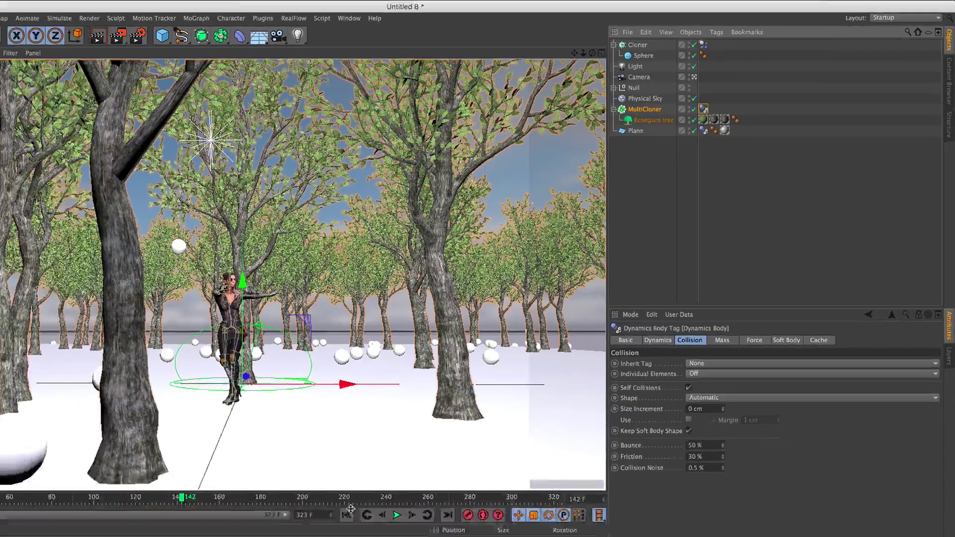
Replay the simulation to frame 127, then select the sphere Cloner
click(426, 457)
click(470, 457)
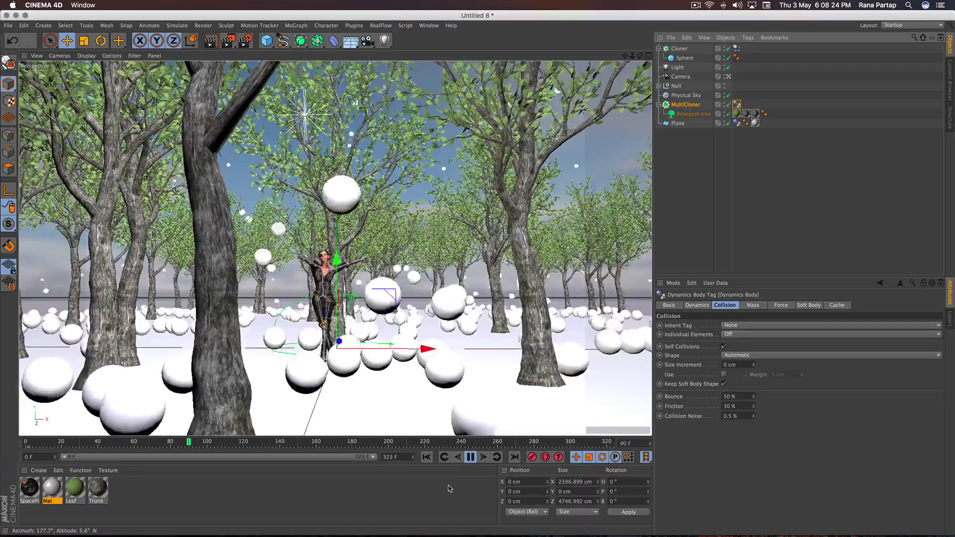
click(470, 457)
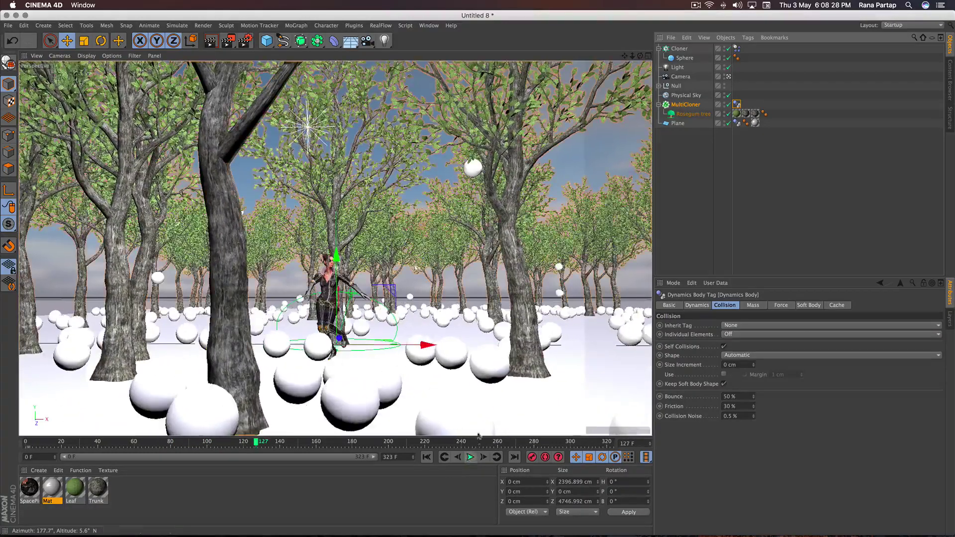
click(681, 58)
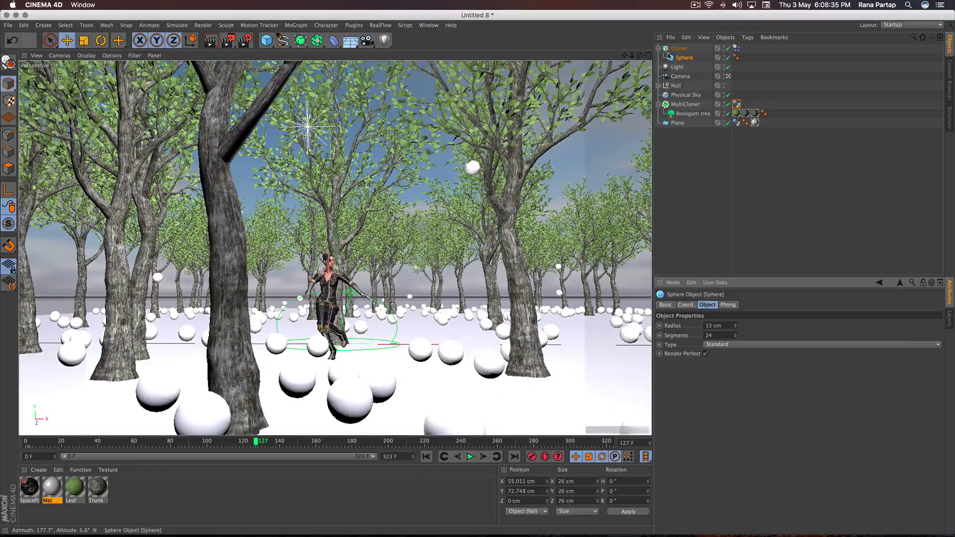
click(678, 48)
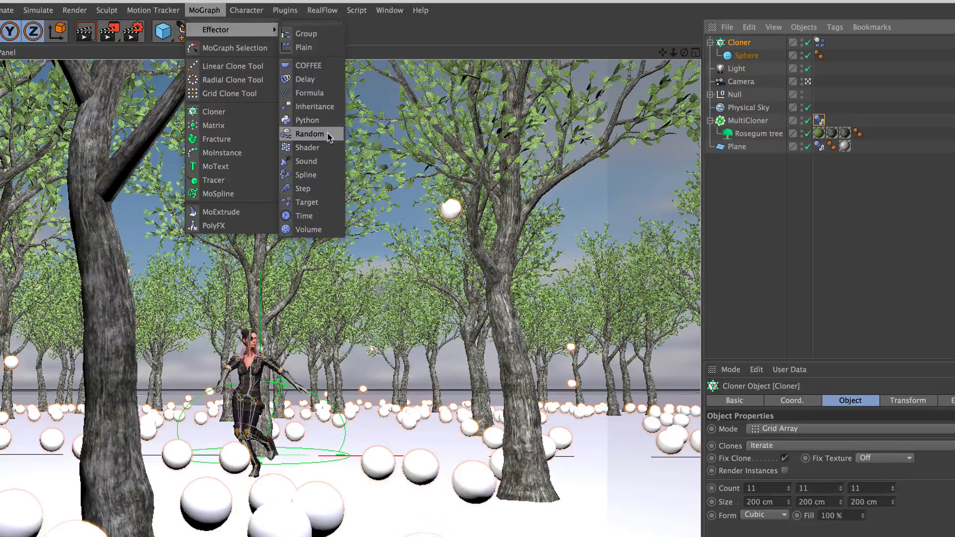
Add a Random effector with Position off and Color Mode On, then replay to check colours
click(328, 134)
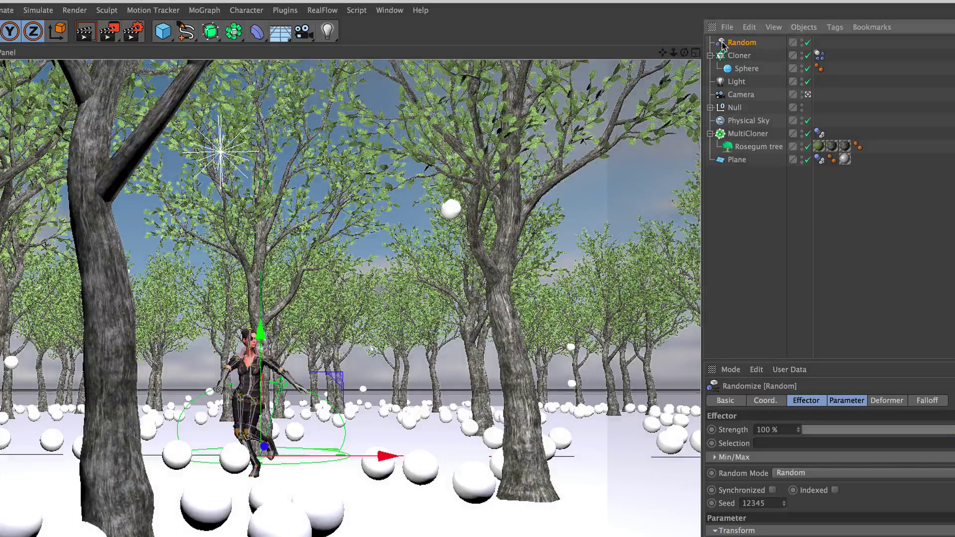
click(847, 400)
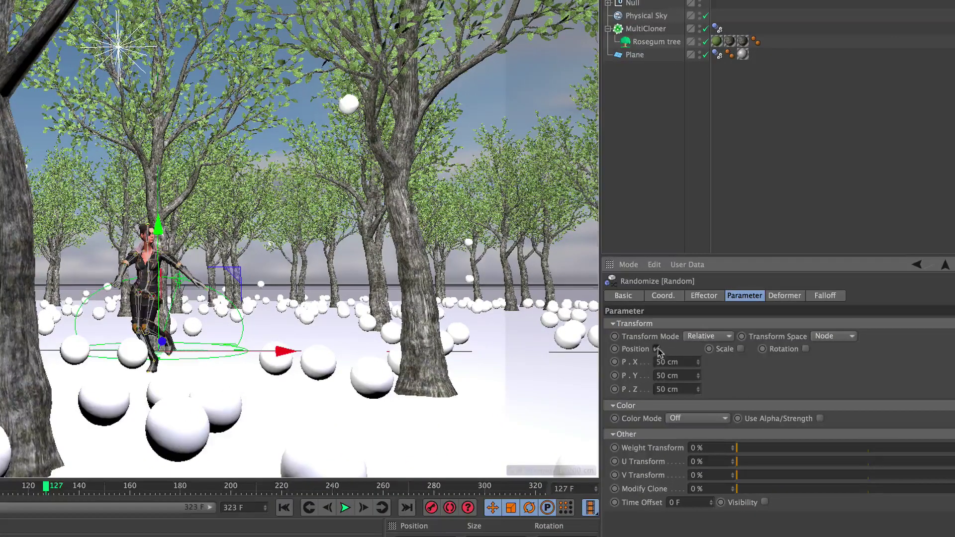
click(658, 349)
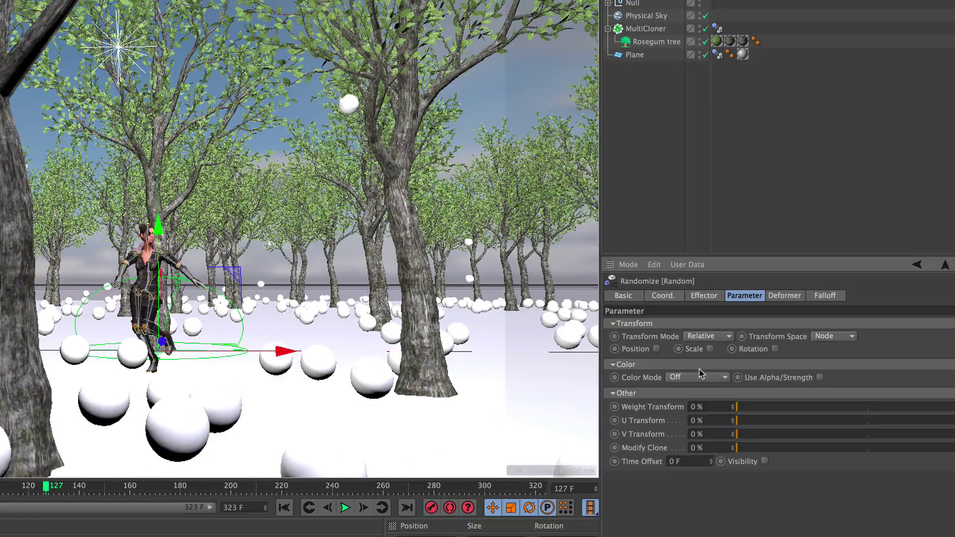
click(705, 405)
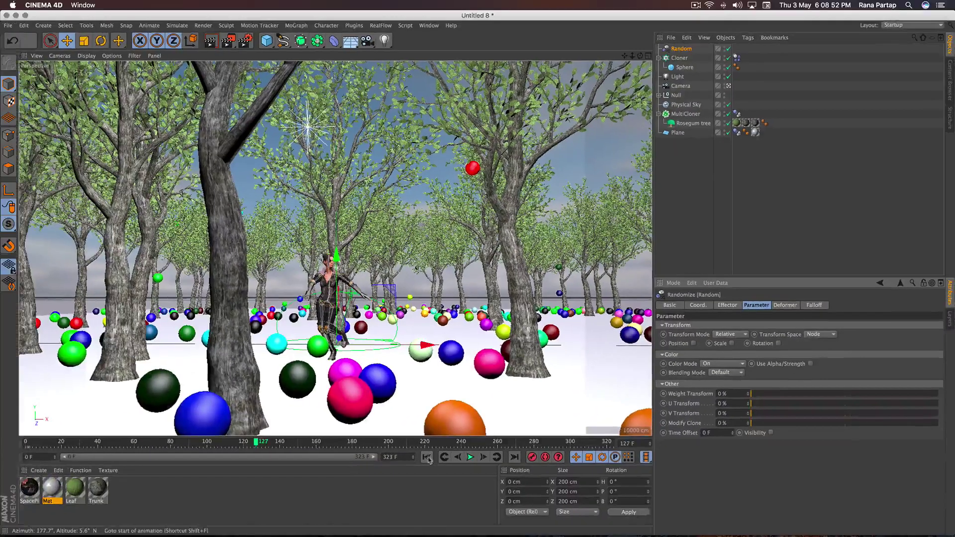
click(428, 458)
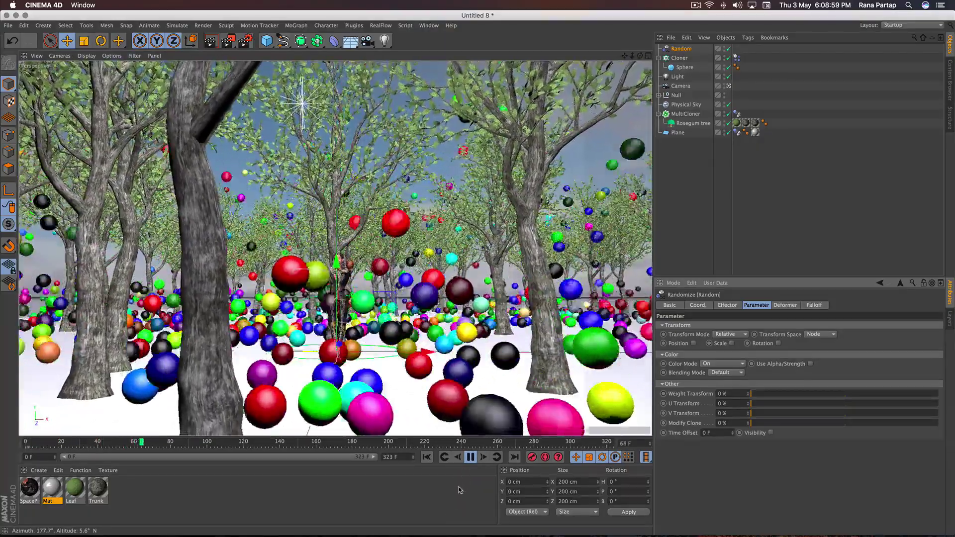
click(470, 457)
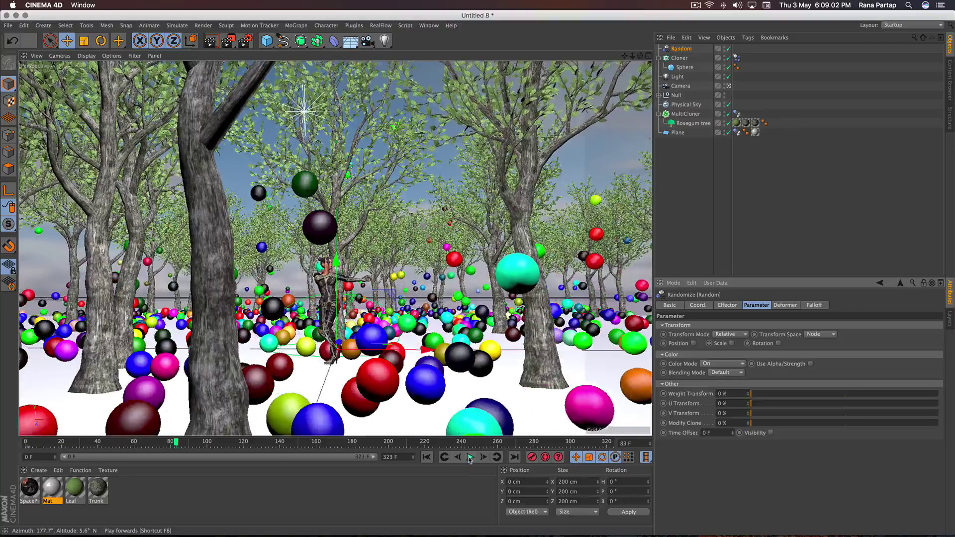
Set the sphere Cloner count to 9, 9, 9 and replay to preview the smaller grid
click(679, 58)
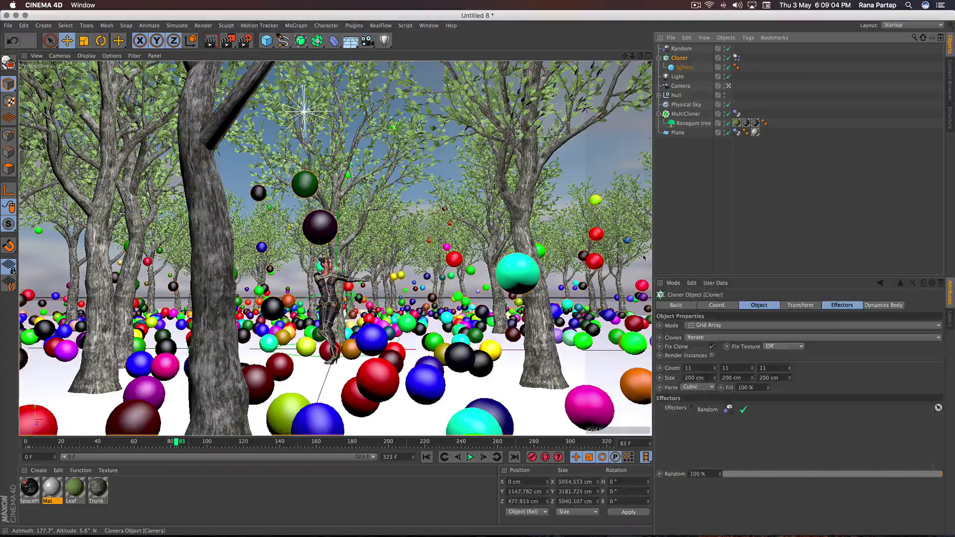
text(9)
key(Tab)
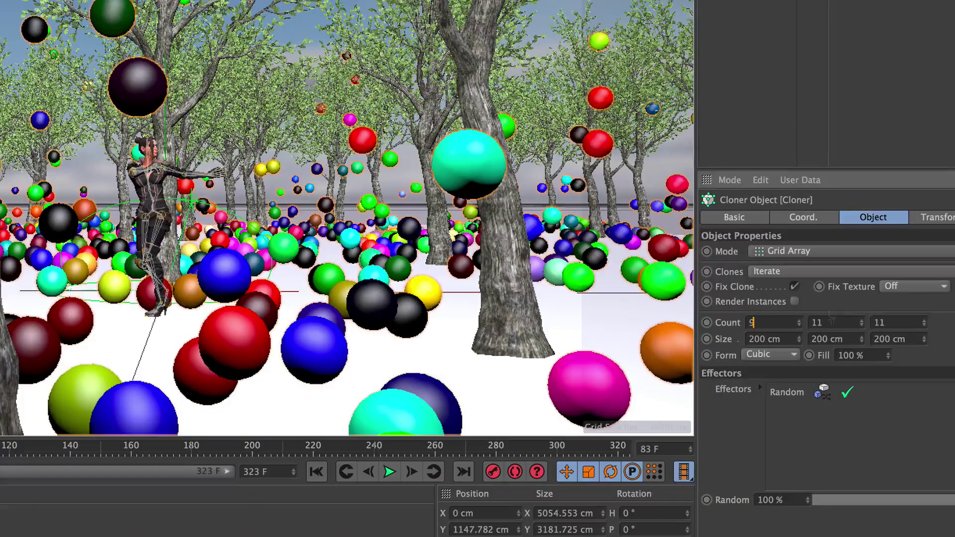
text(9)
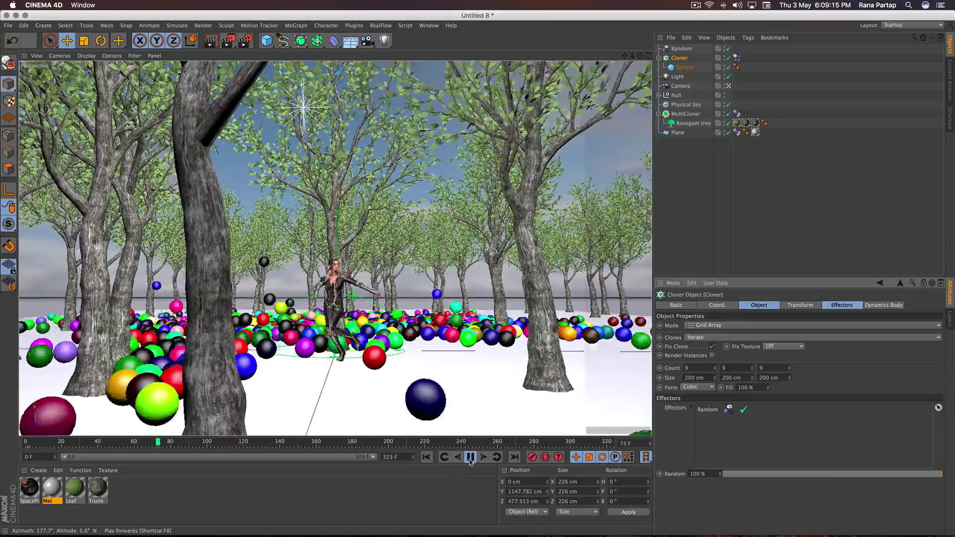
click(470, 457)
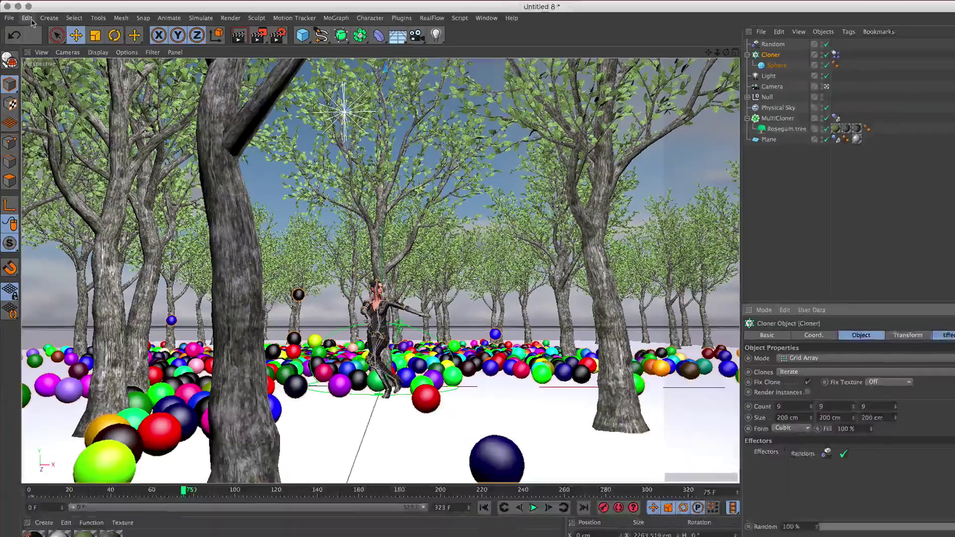
click(23, 25)
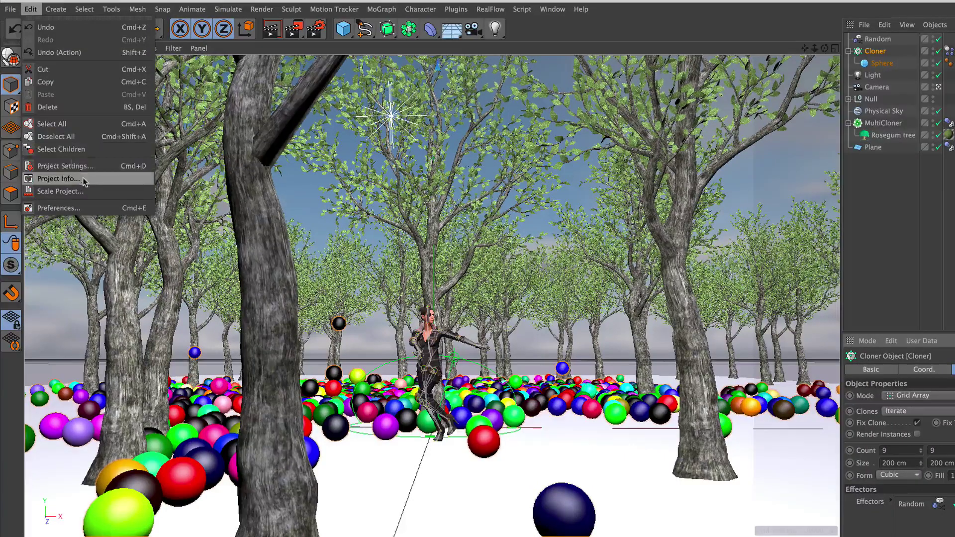
Open Project Settings on the Dynamics tab to set Time Scale to 20%
click(62, 166)
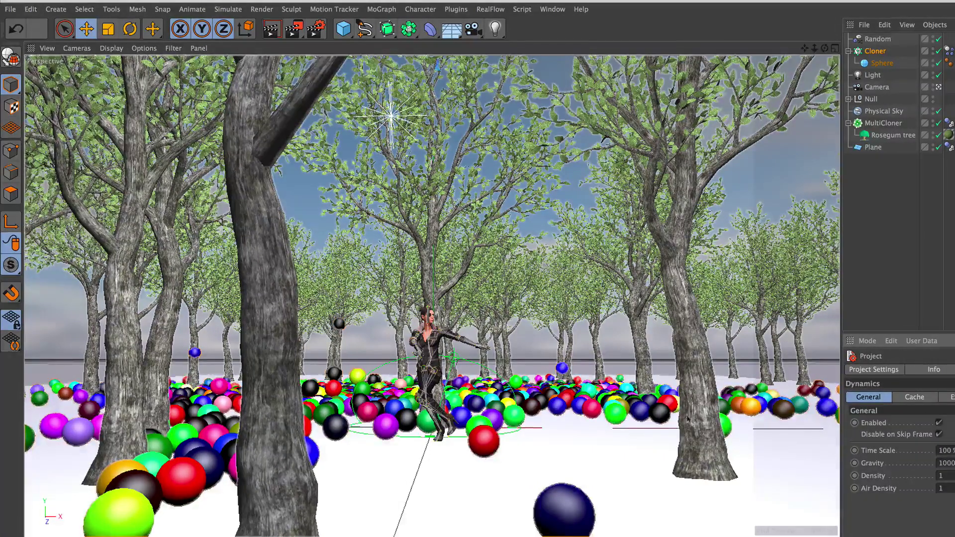
click(779, 373)
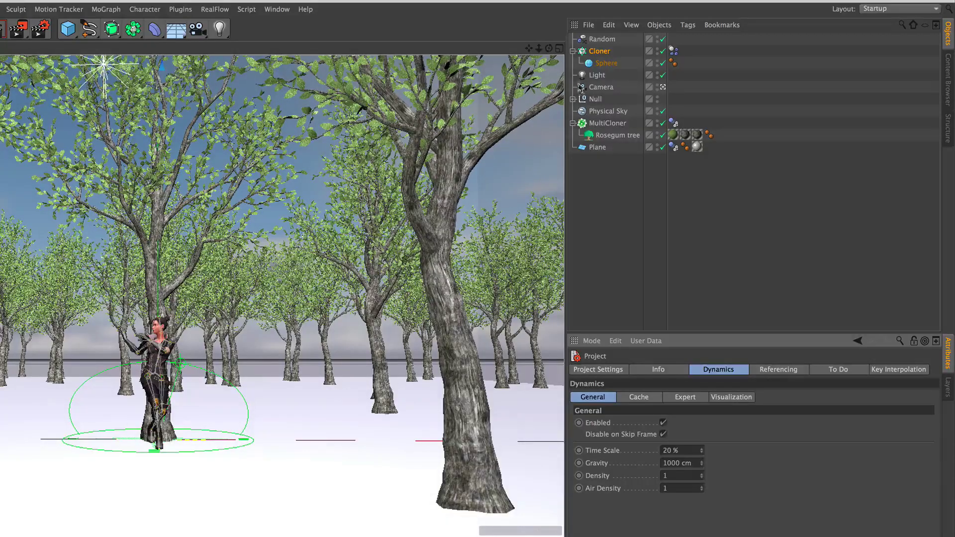
Add a dynamics body tag to the character's Mesh inside the Null hierarchy
click(573, 100)
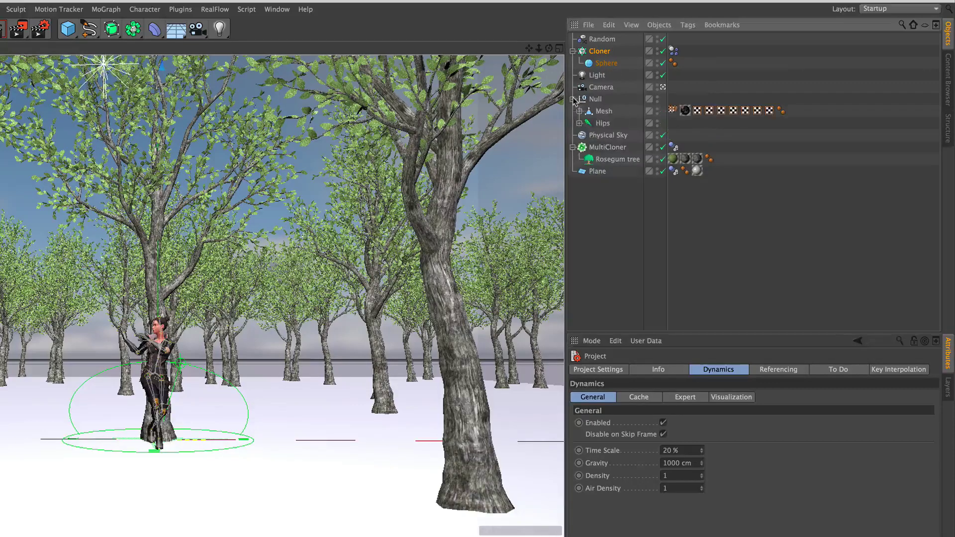
click(579, 123)
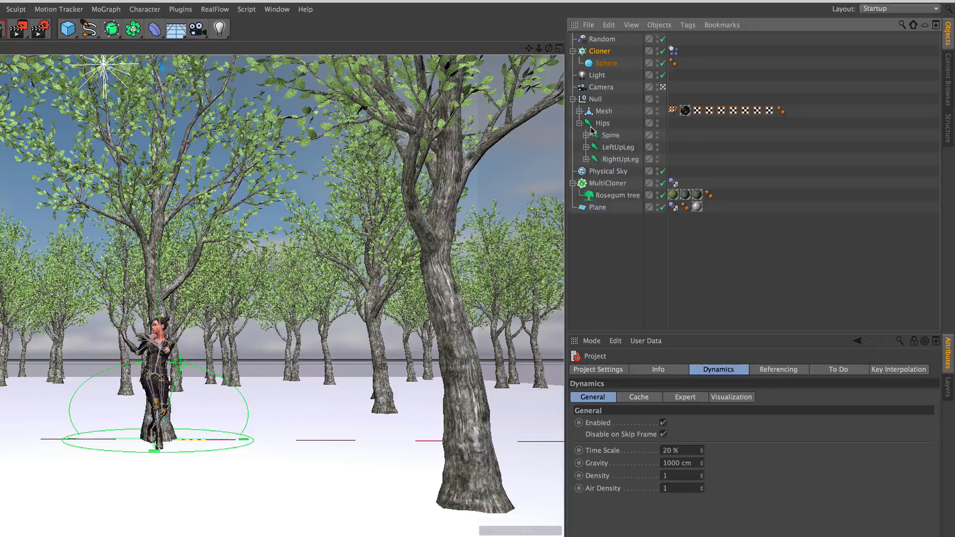
click(579, 123)
click(579, 111)
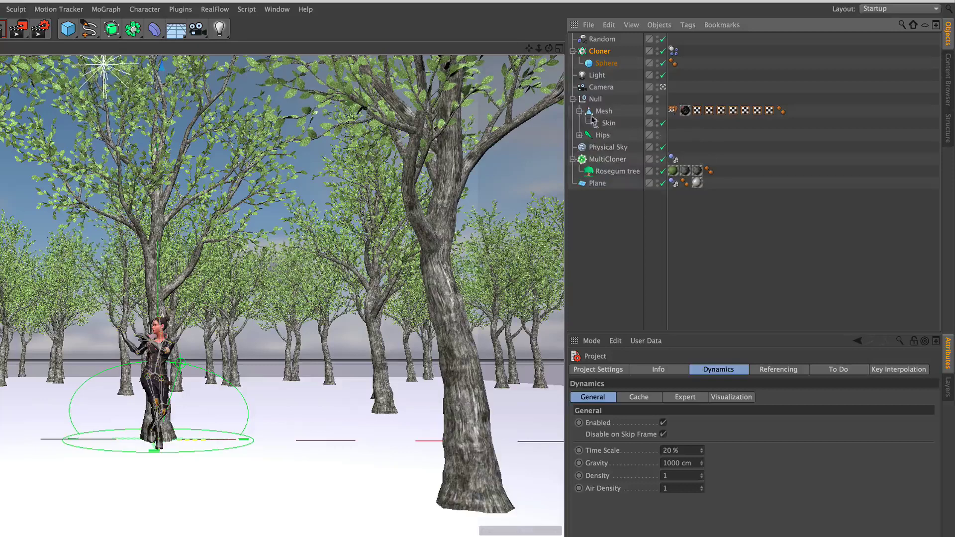
click(580, 111)
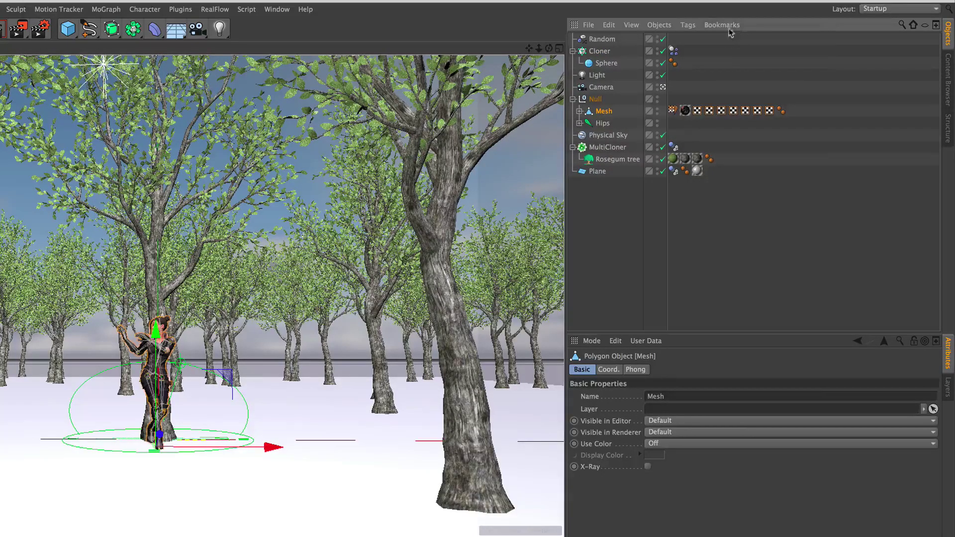
click(688, 25)
mouse_move(718, 169)
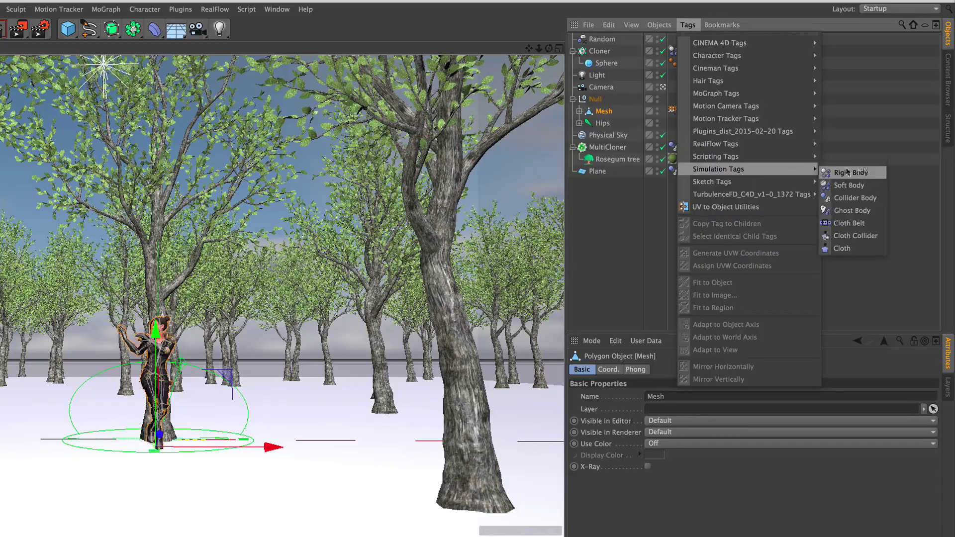
click(854, 198)
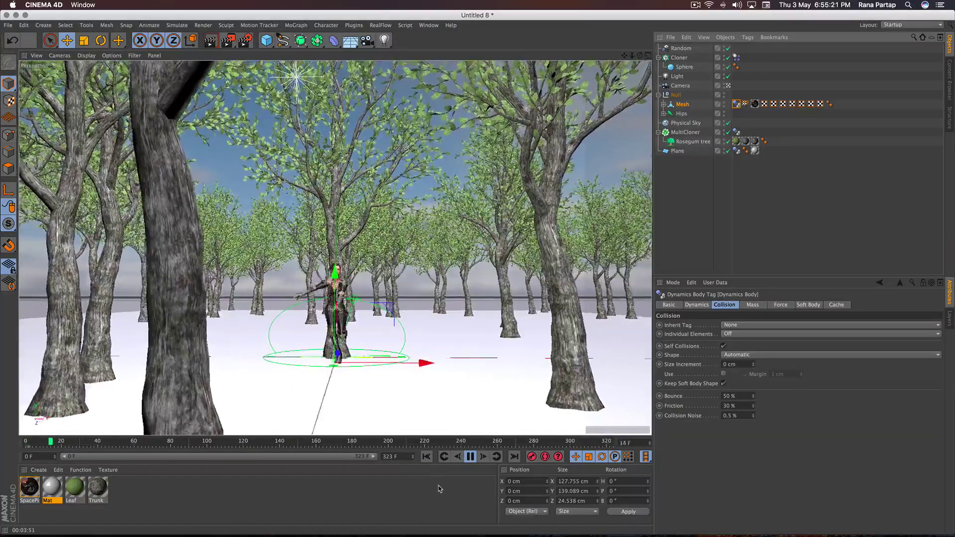
click(678, 250)
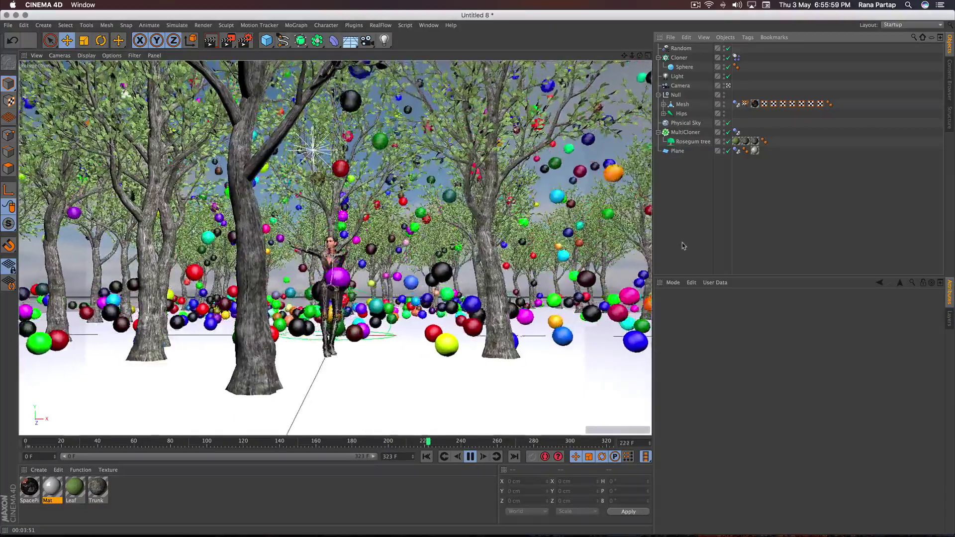
click(470, 456)
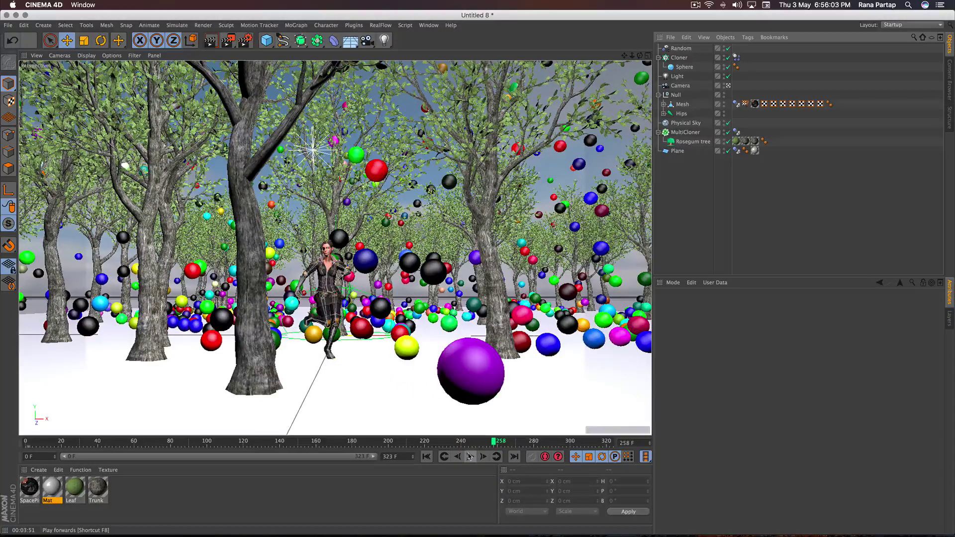
click(470, 456)
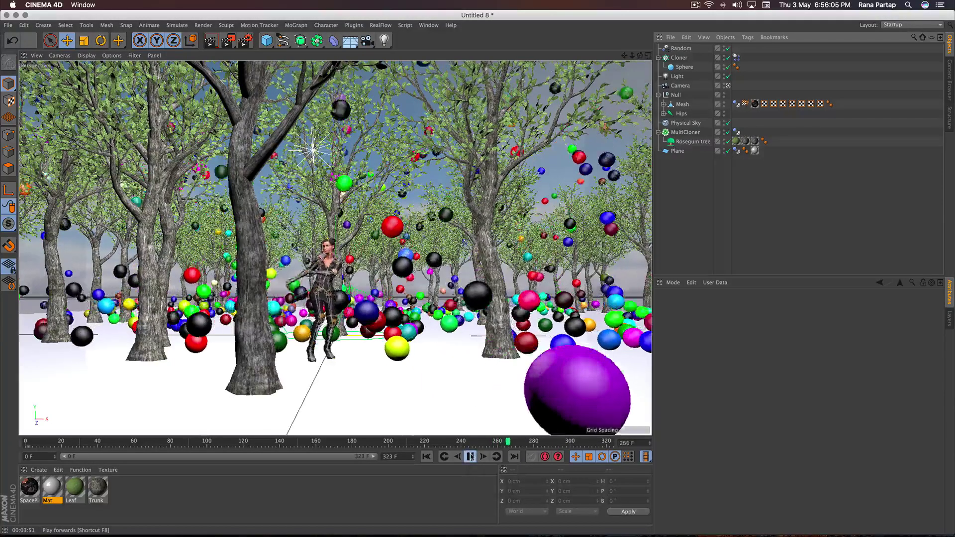